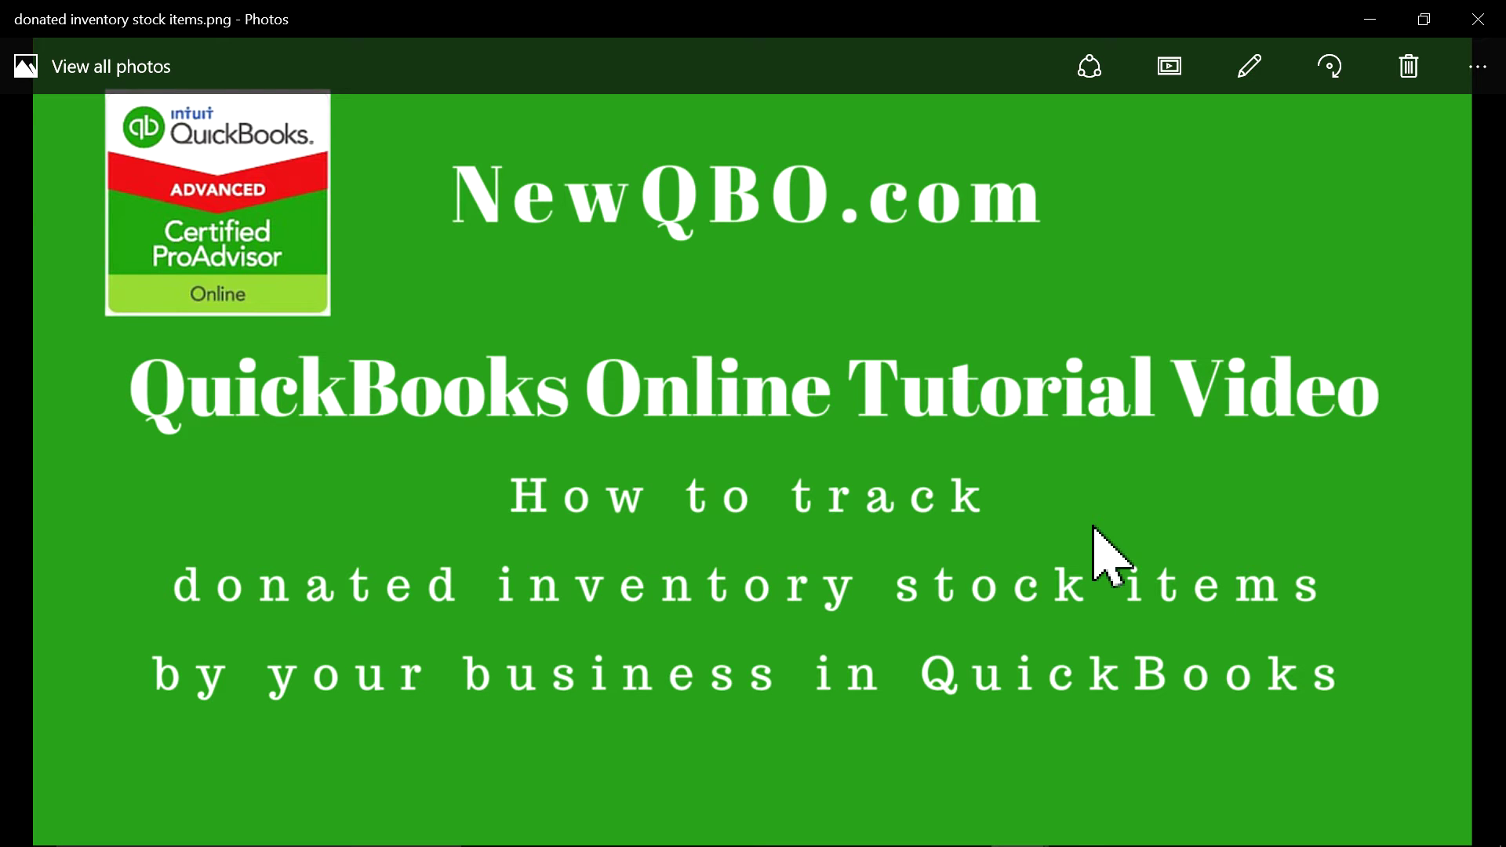
- Minimize the Photos title slide so the QuickBooks Online homepage shows in Chrome
click(1375, 30)
- From a new sales receipt's recent transactions, open donation Sales Receipt #15-00283
click(302, 13)
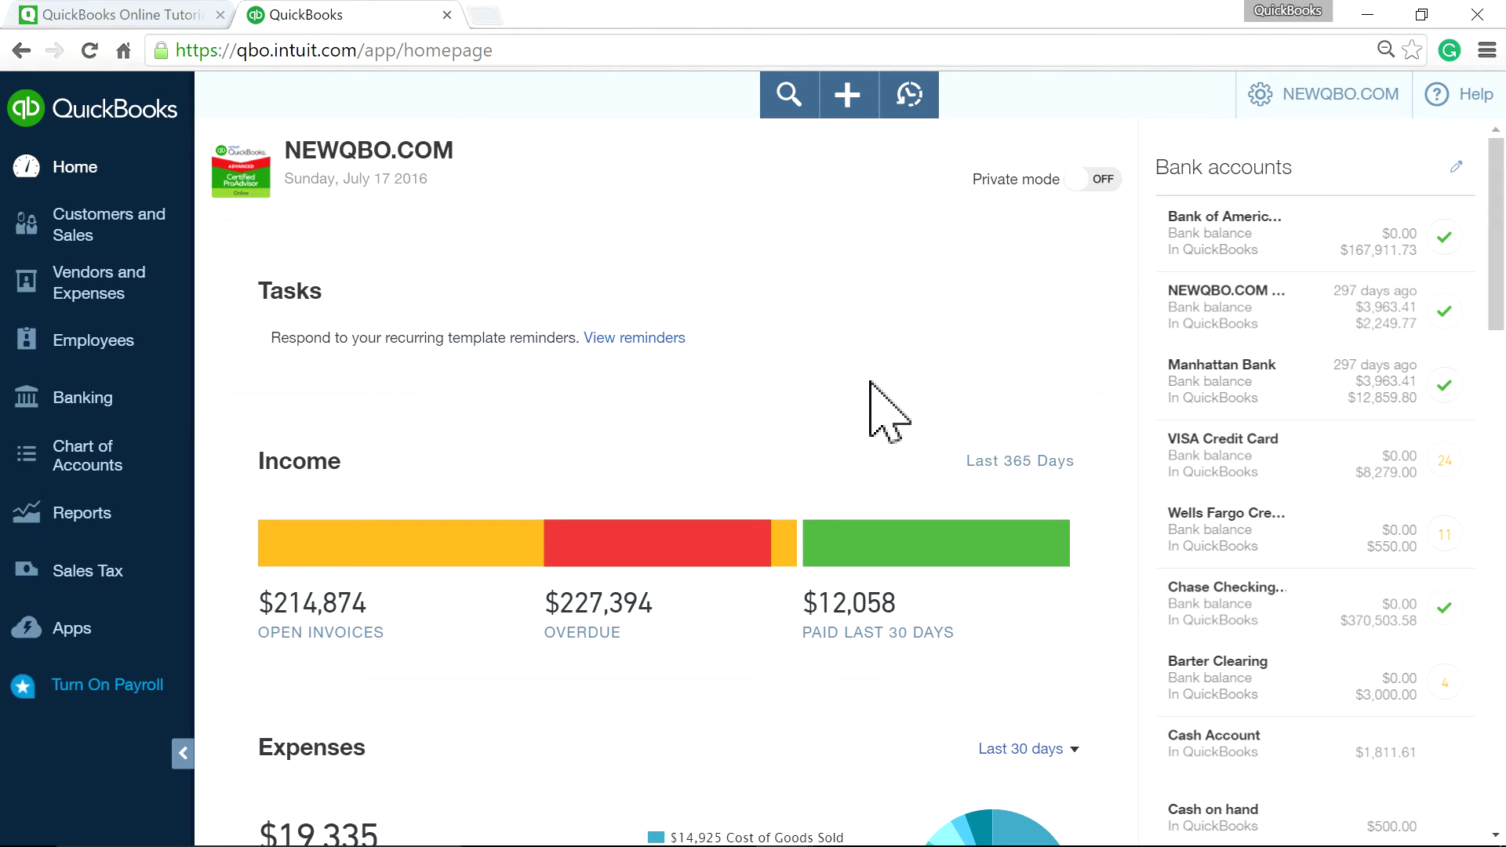
click(849, 94)
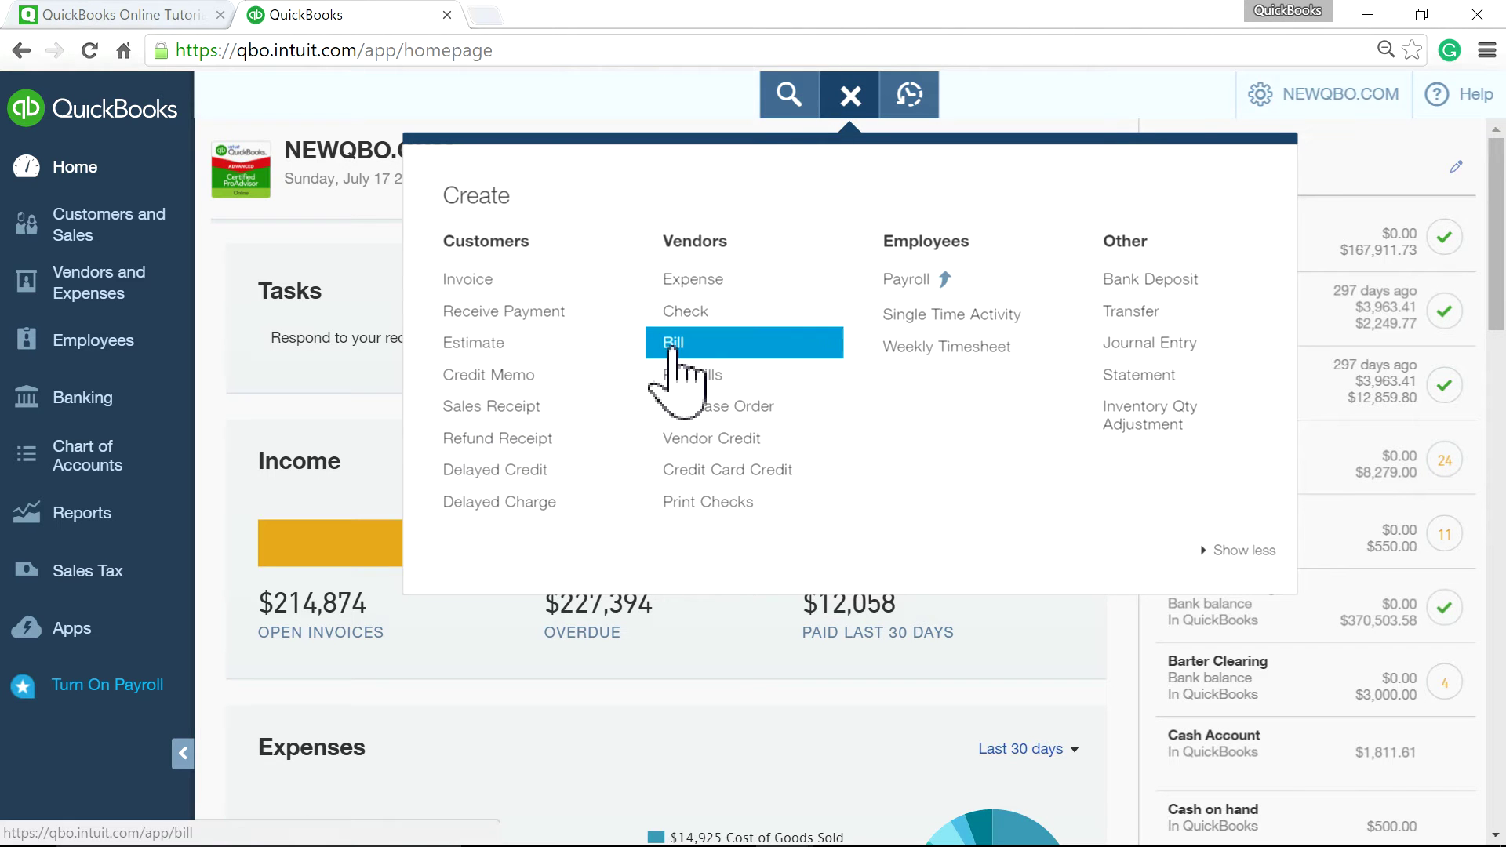
click(519, 410)
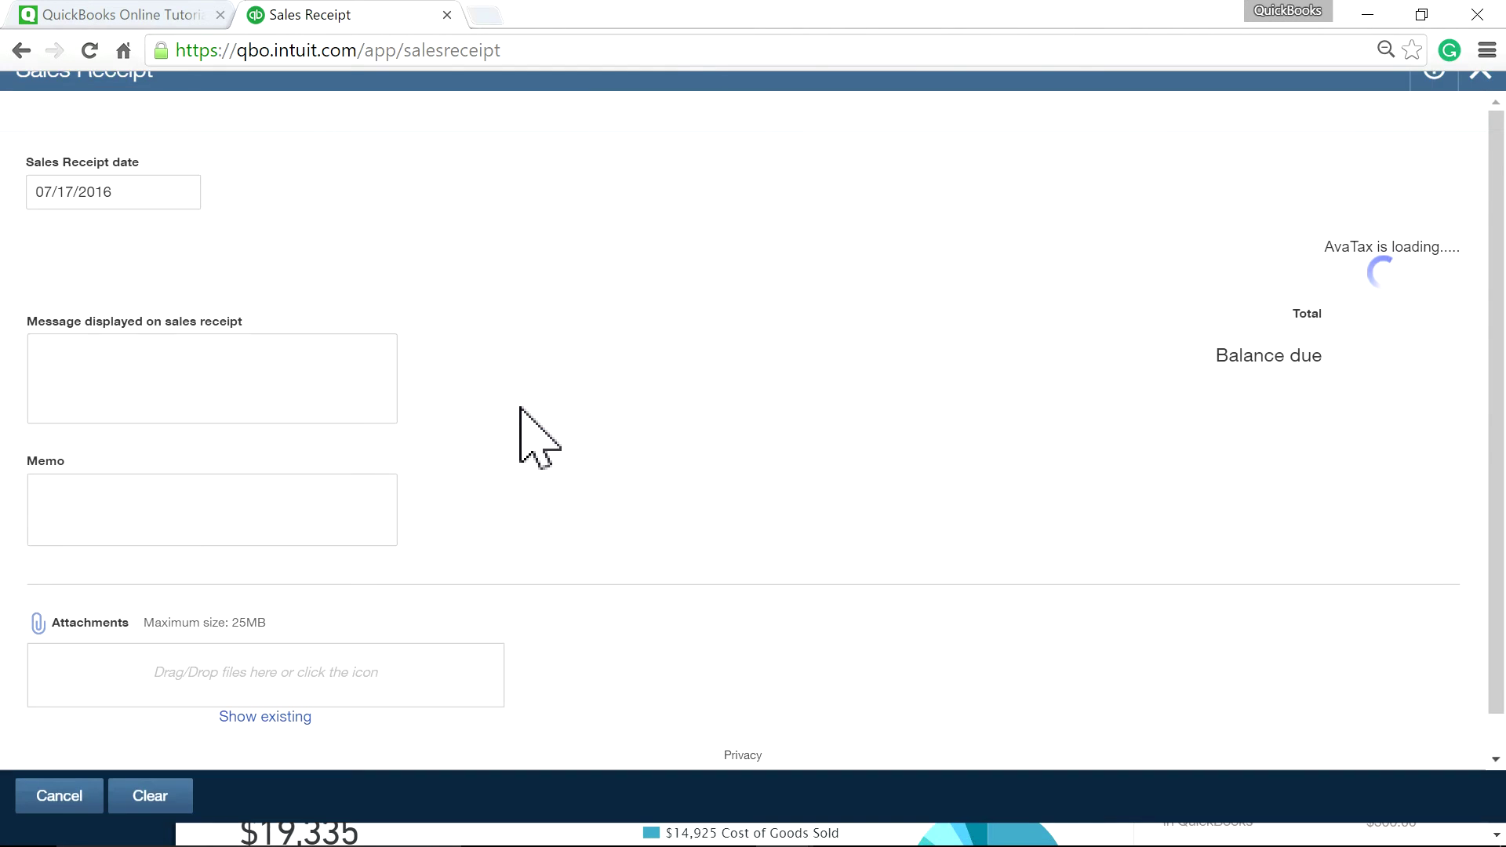
click(25, 93)
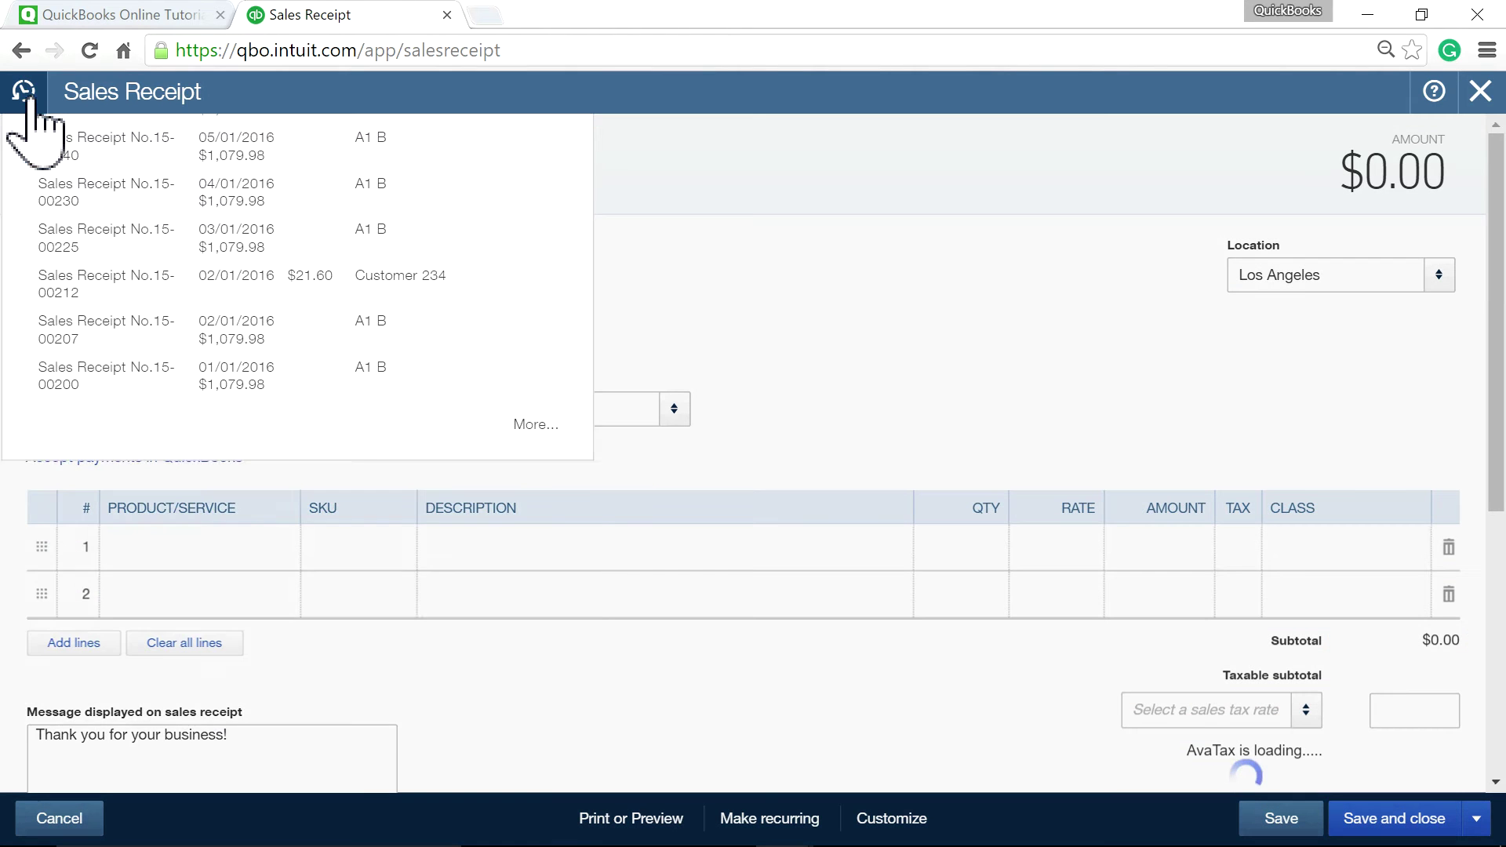
click(59, 243)
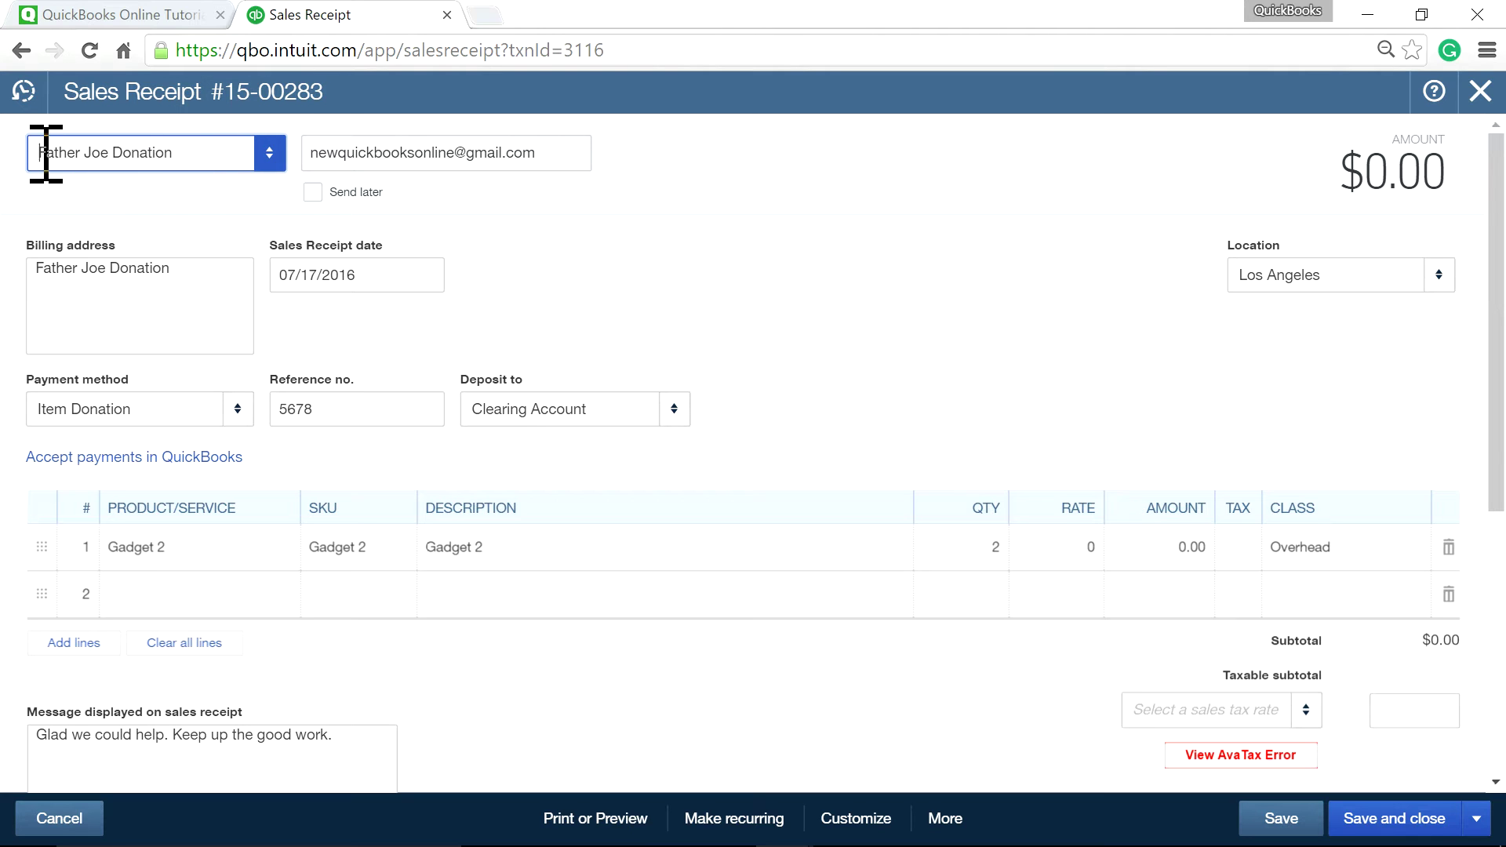
drag(45, 153, 202, 145)
click(201, 146)
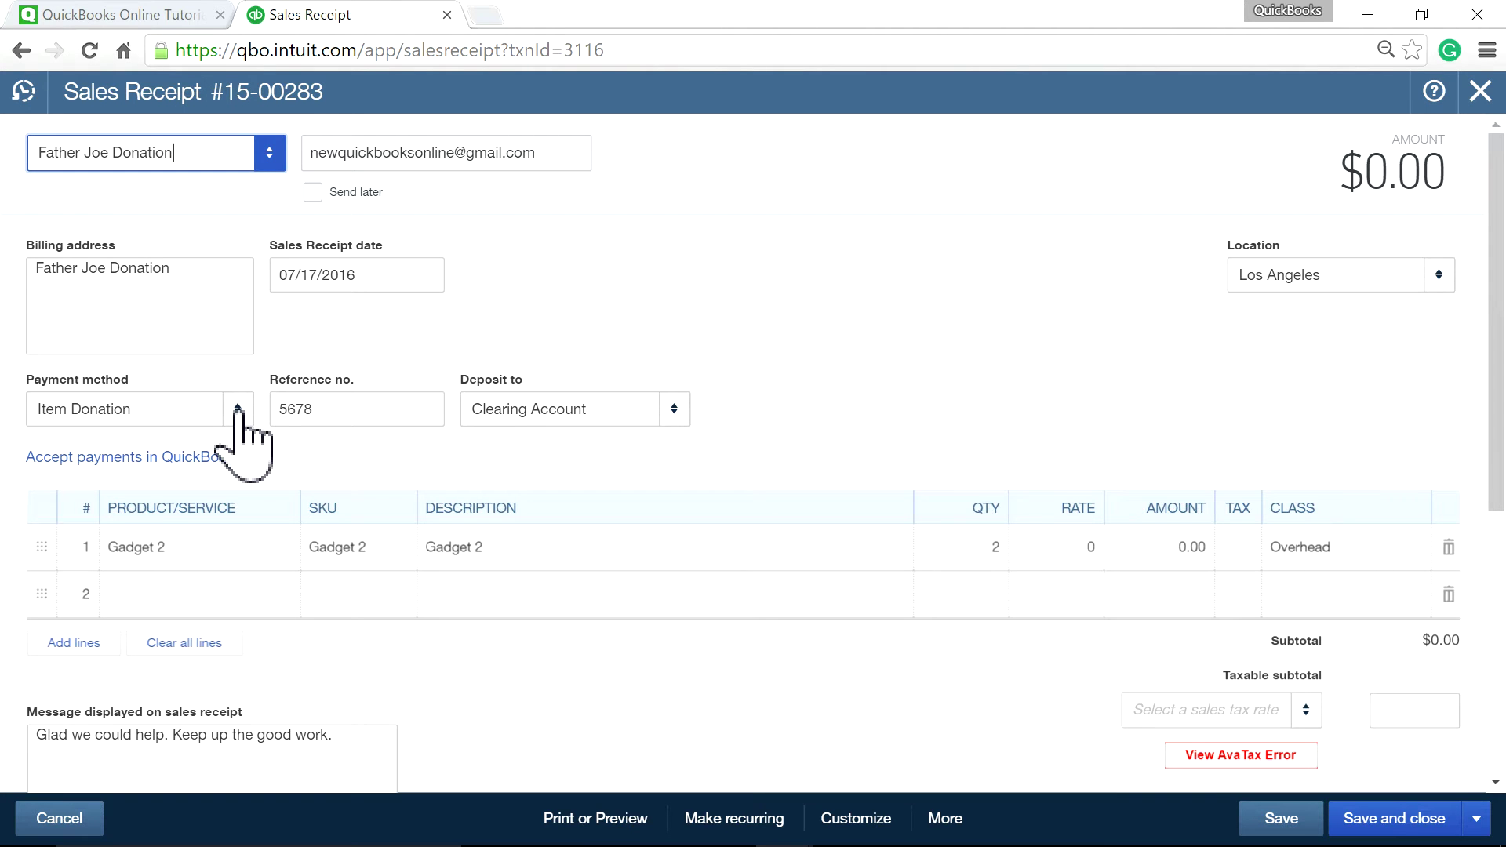
- Clear the Item Donation payment method, cancelling + Add new, keeping the Clearing Account deposit
click(118, 411)
drag(35, 410, 131, 411)
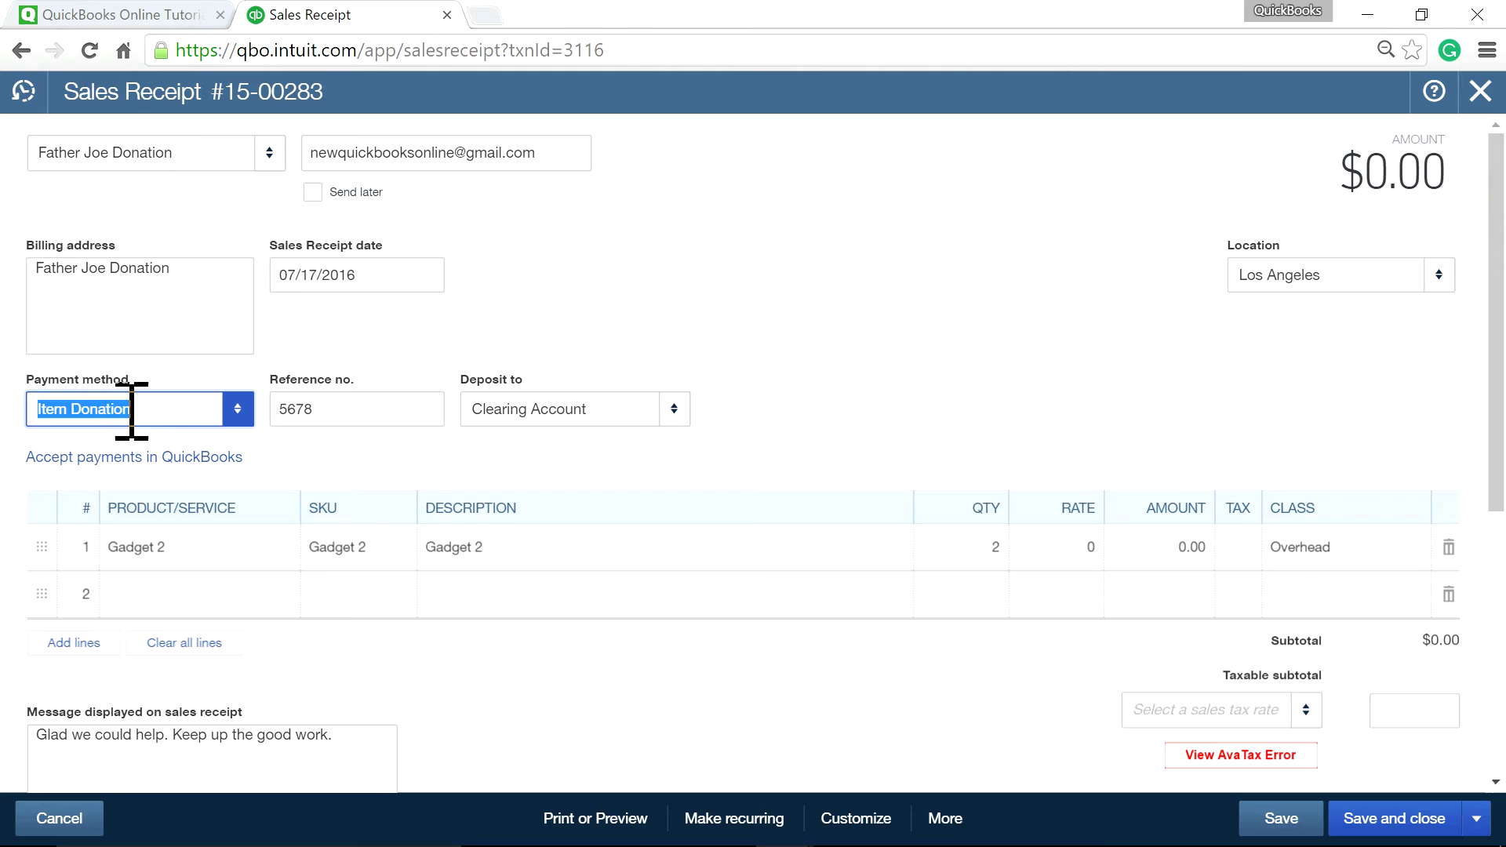
click(235, 436)
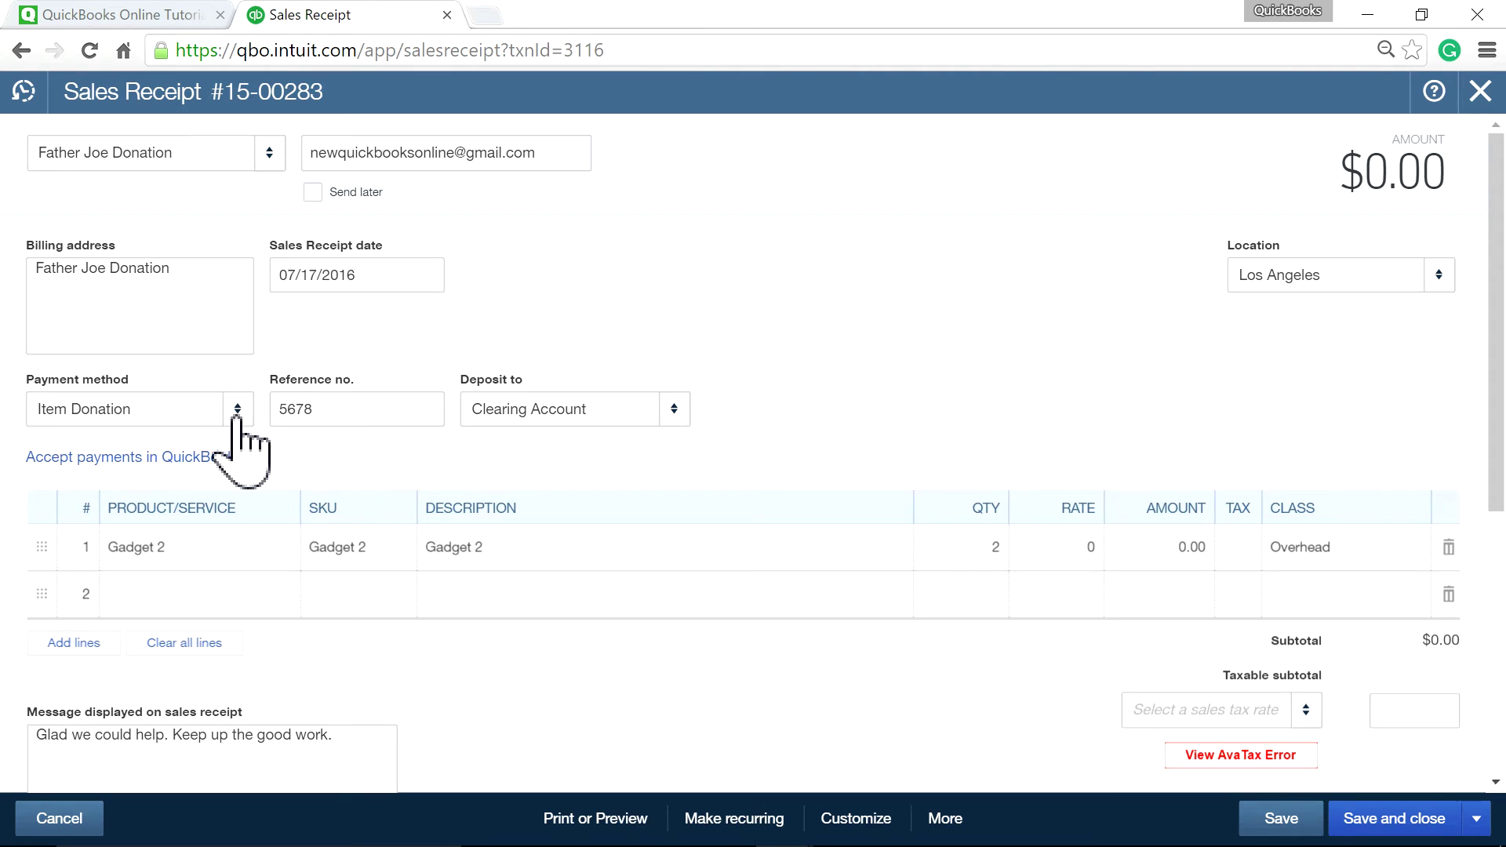
click(236, 414)
drag(246, 604, 244, 441)
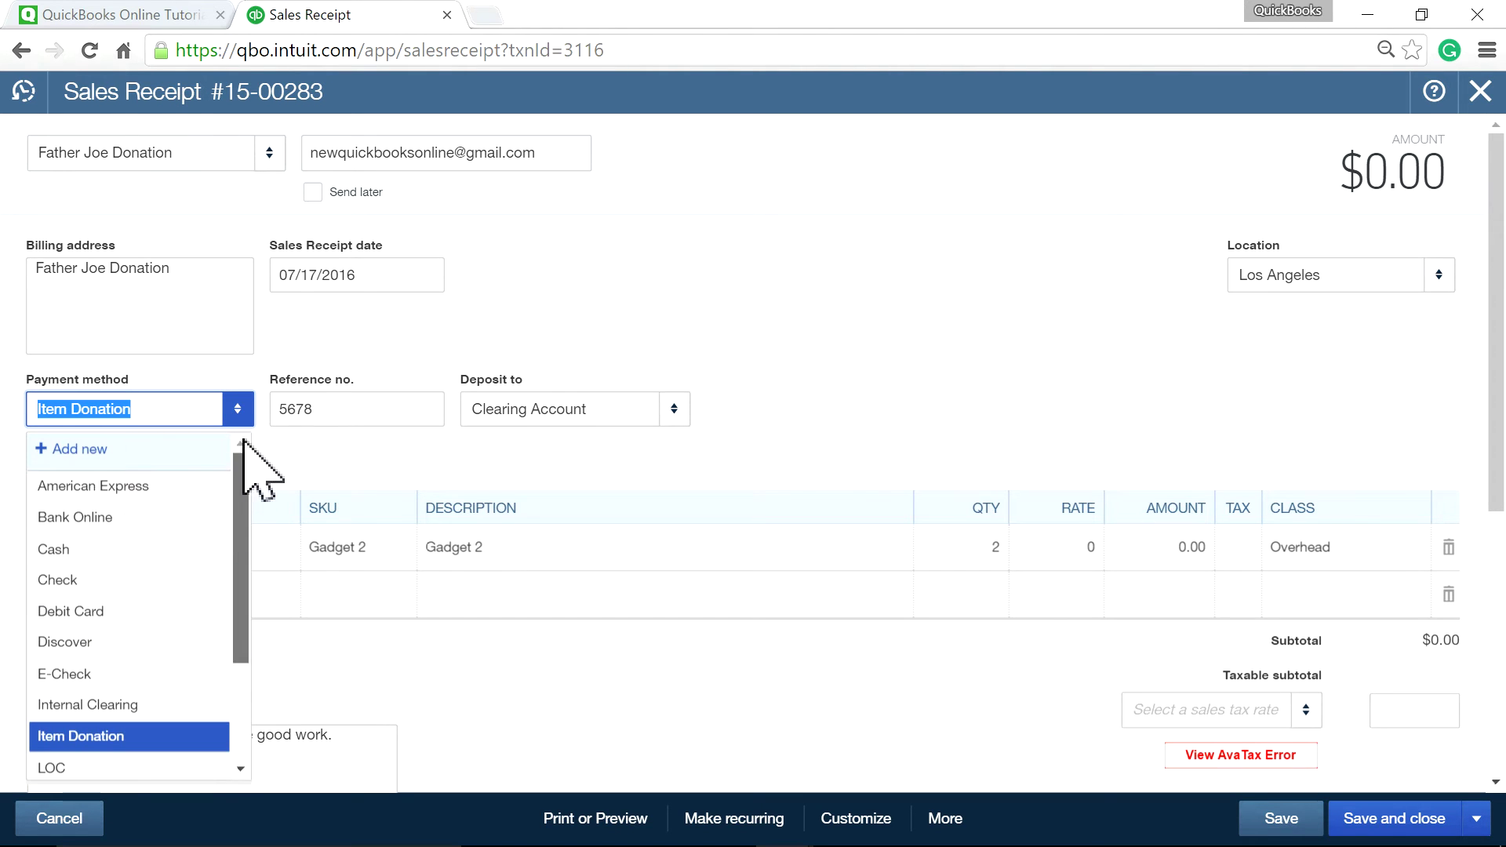
click(67, 455)
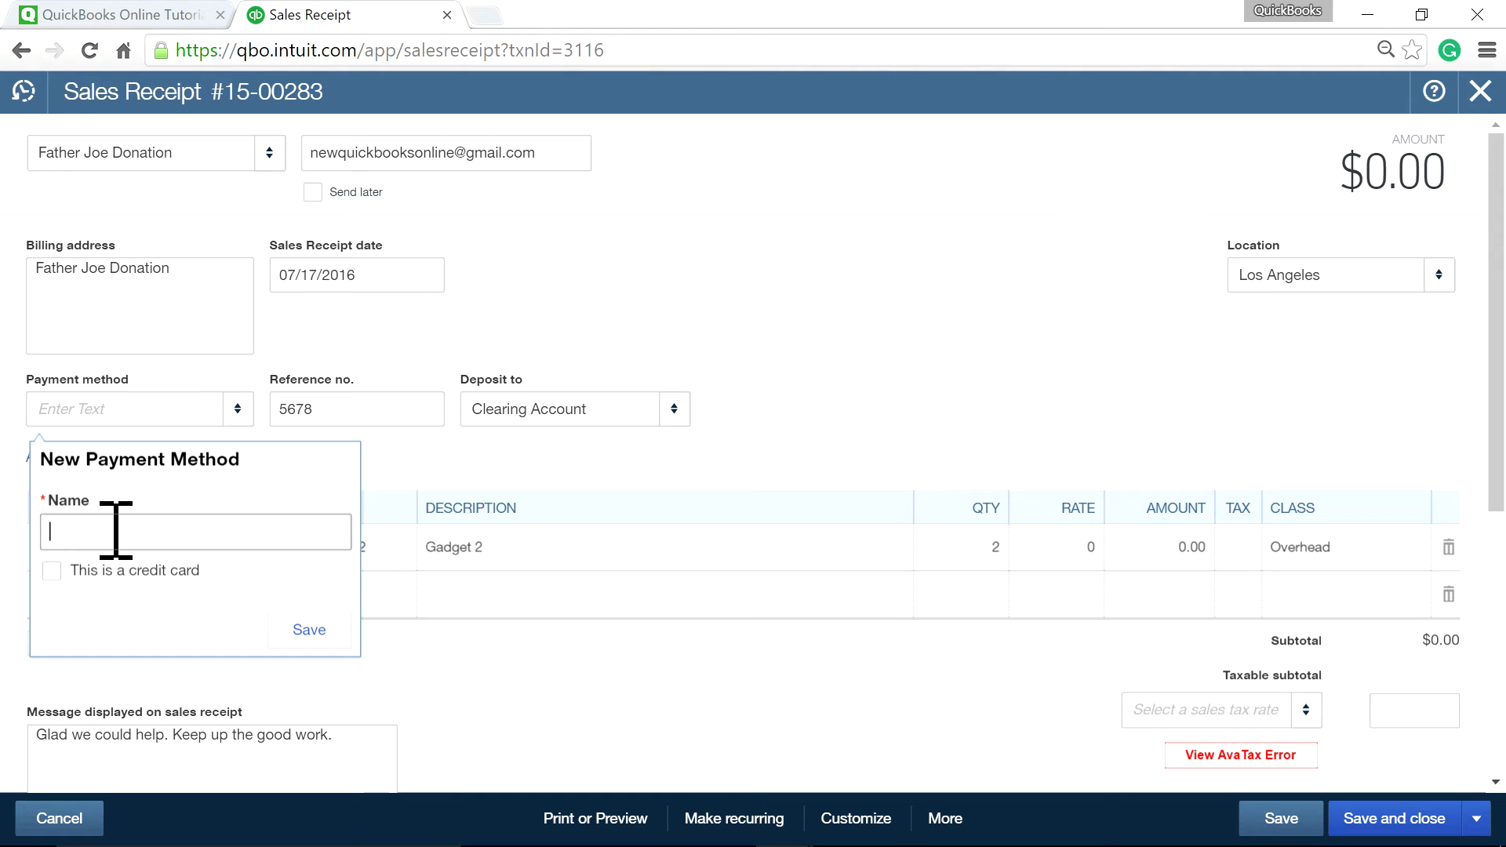
click(703, 322)
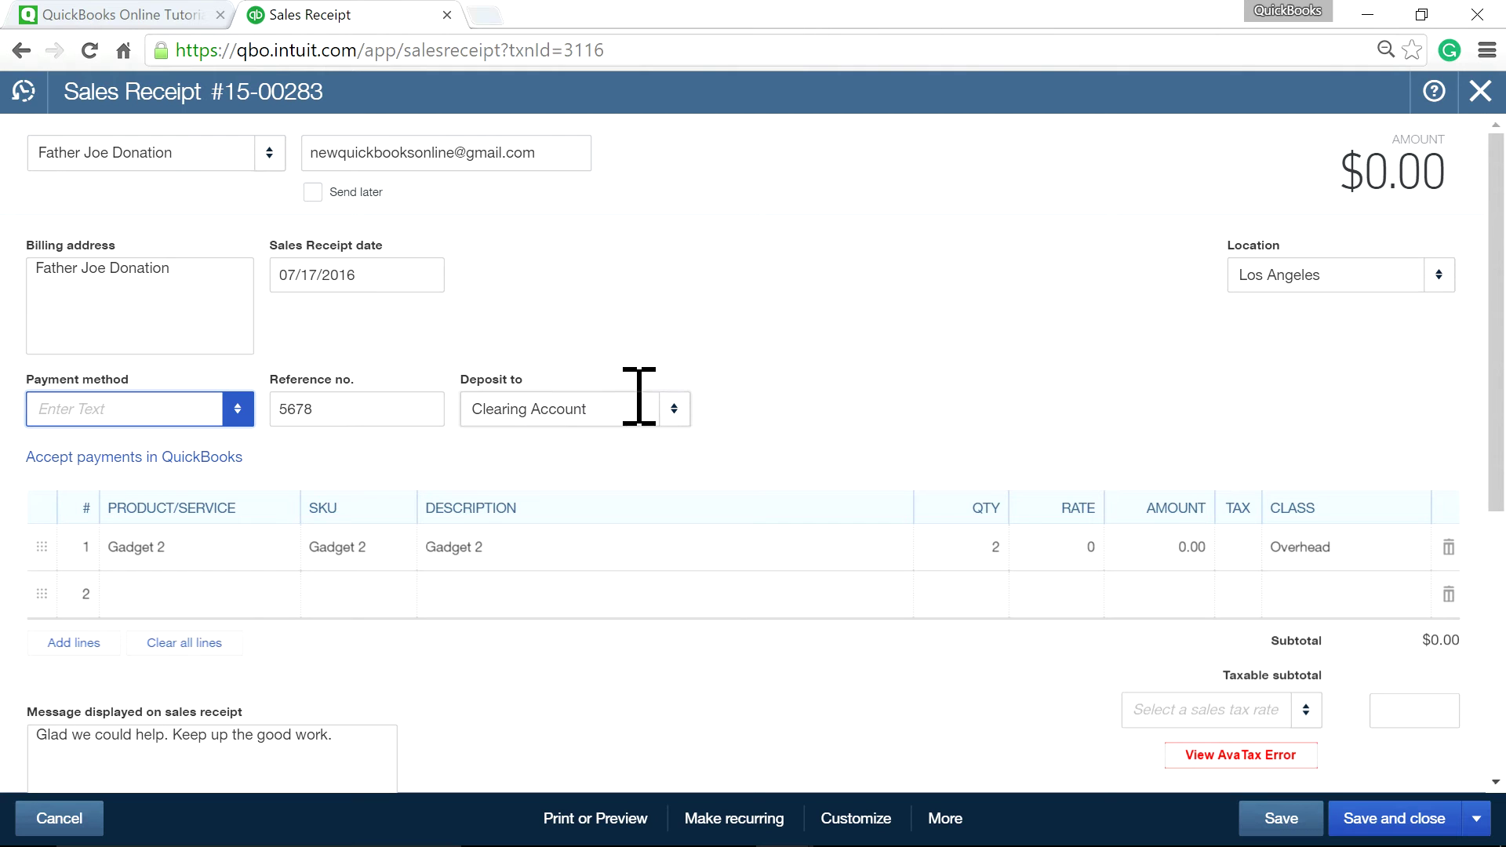
drag(624, 406, 459, 404)
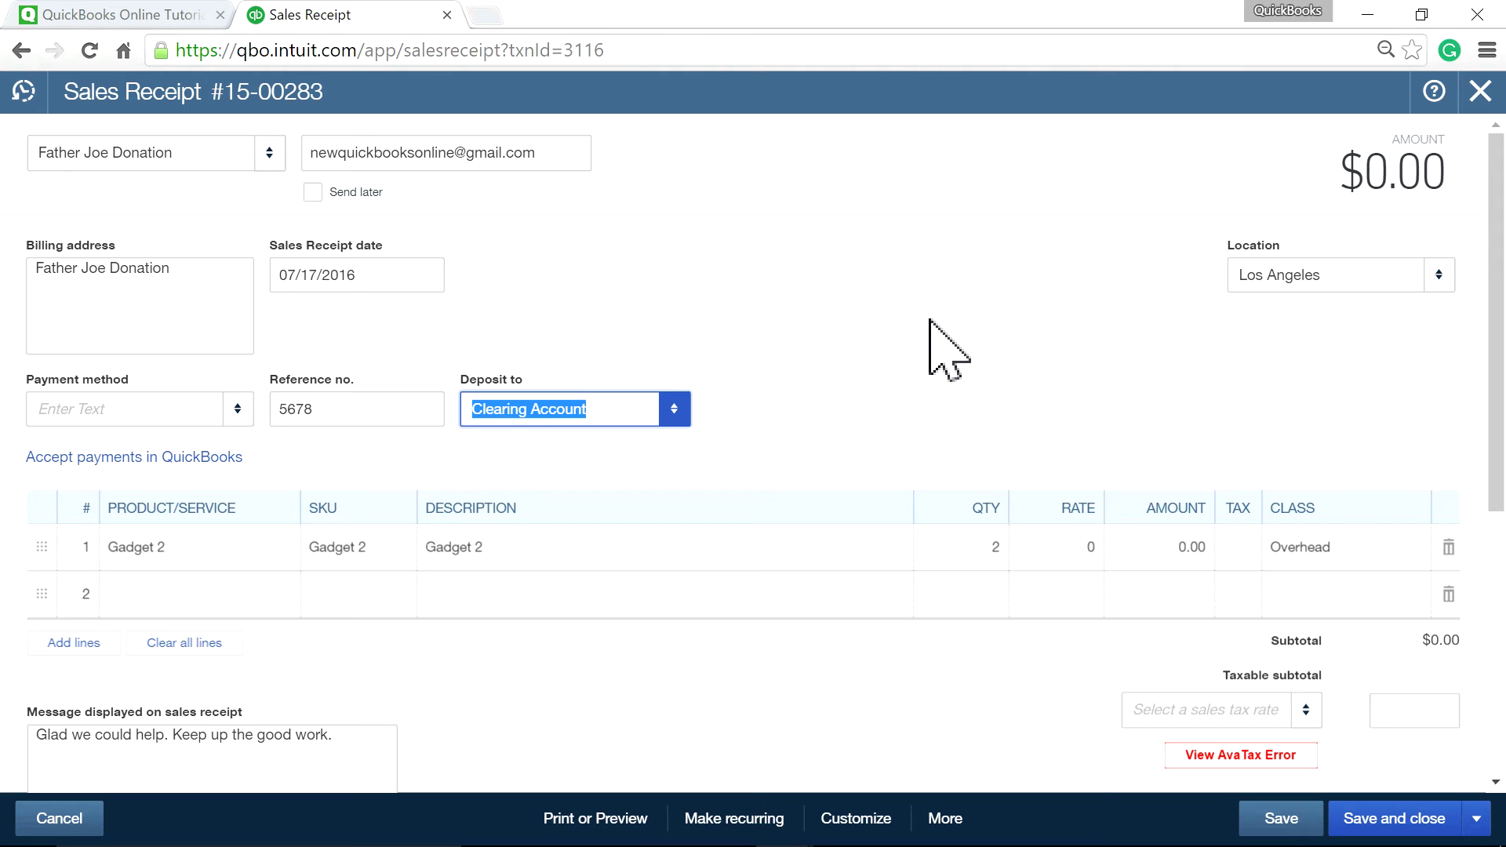
click(631, 408)
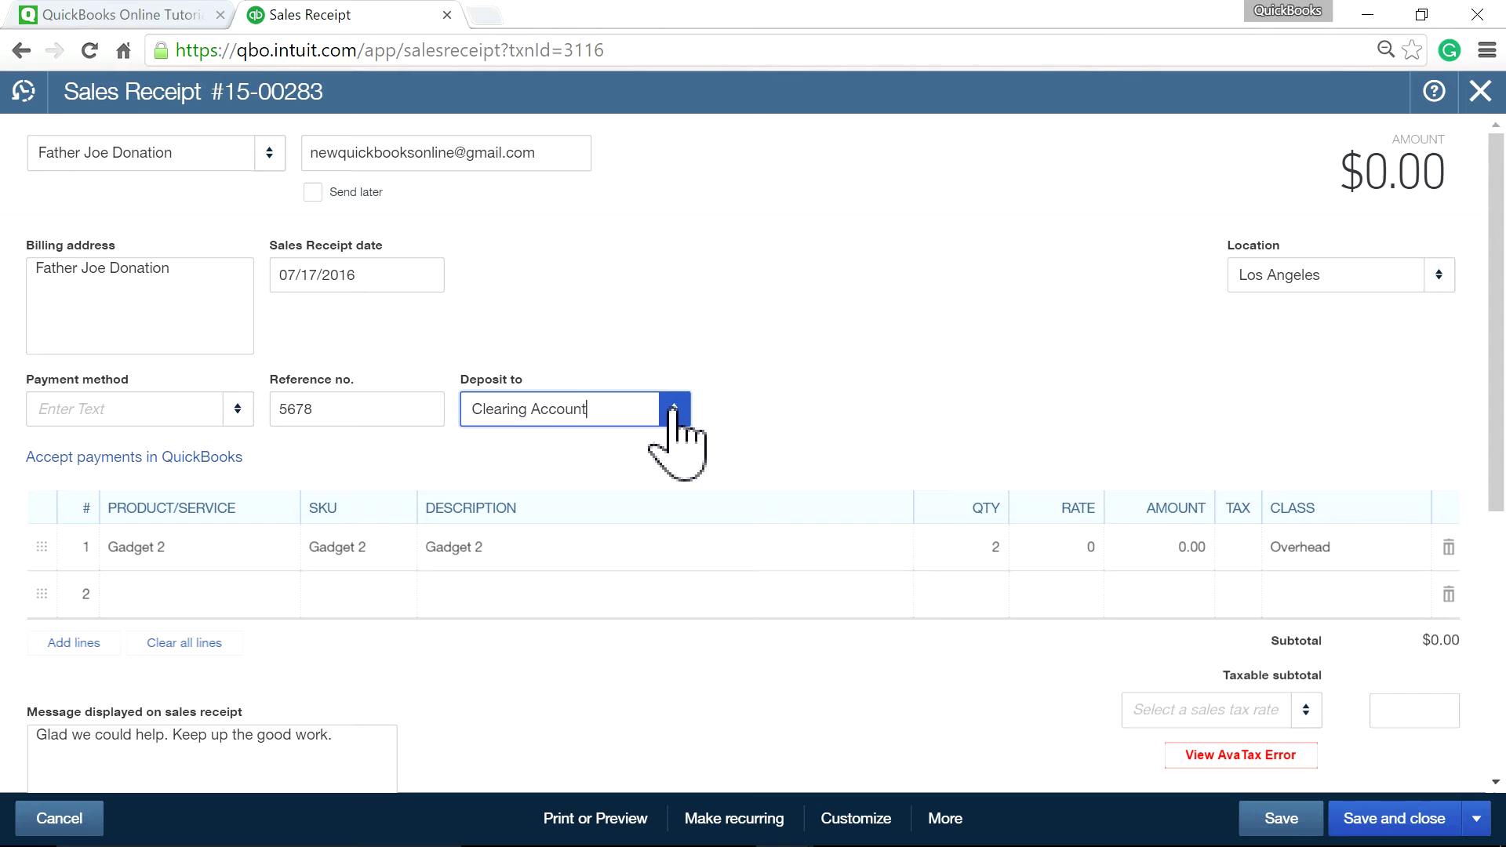
- Duplicate the Sales Receipt tab, close the form, and go to the Chart of Accounts
right_click(348, 13)
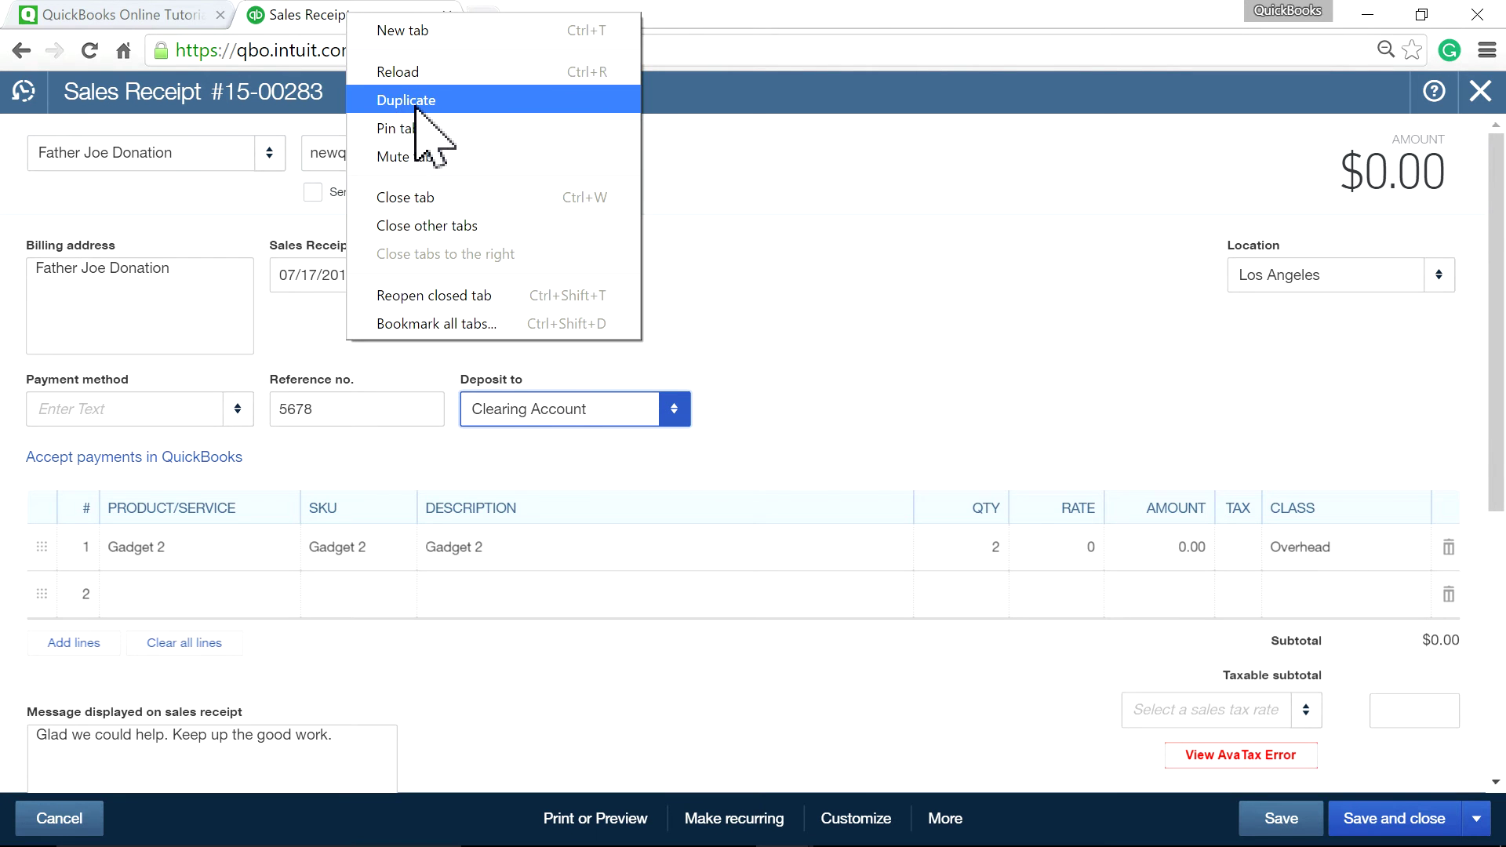
click(451, 108)
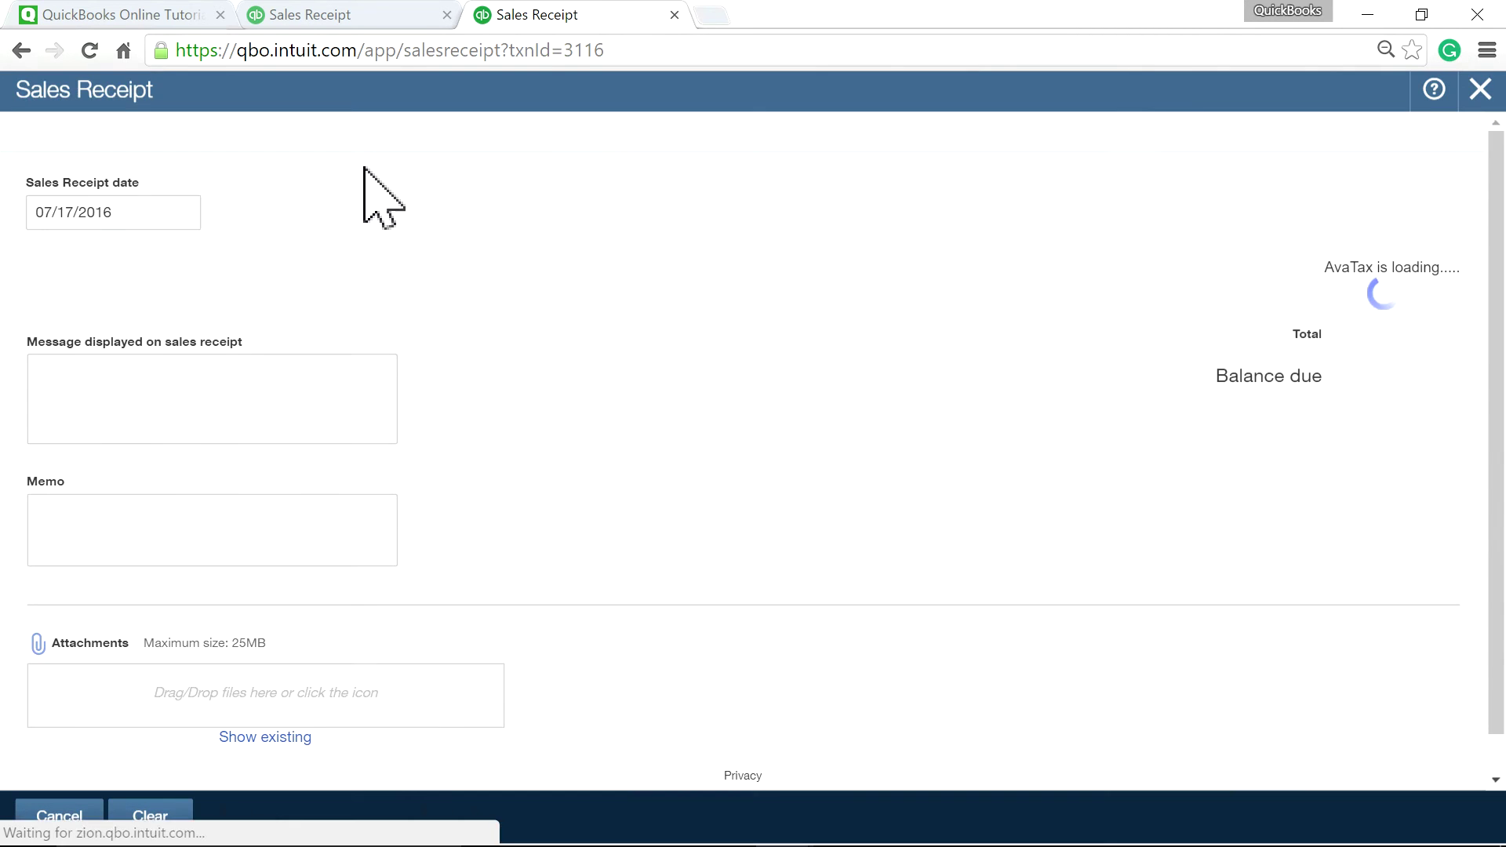
click(1477, 93)
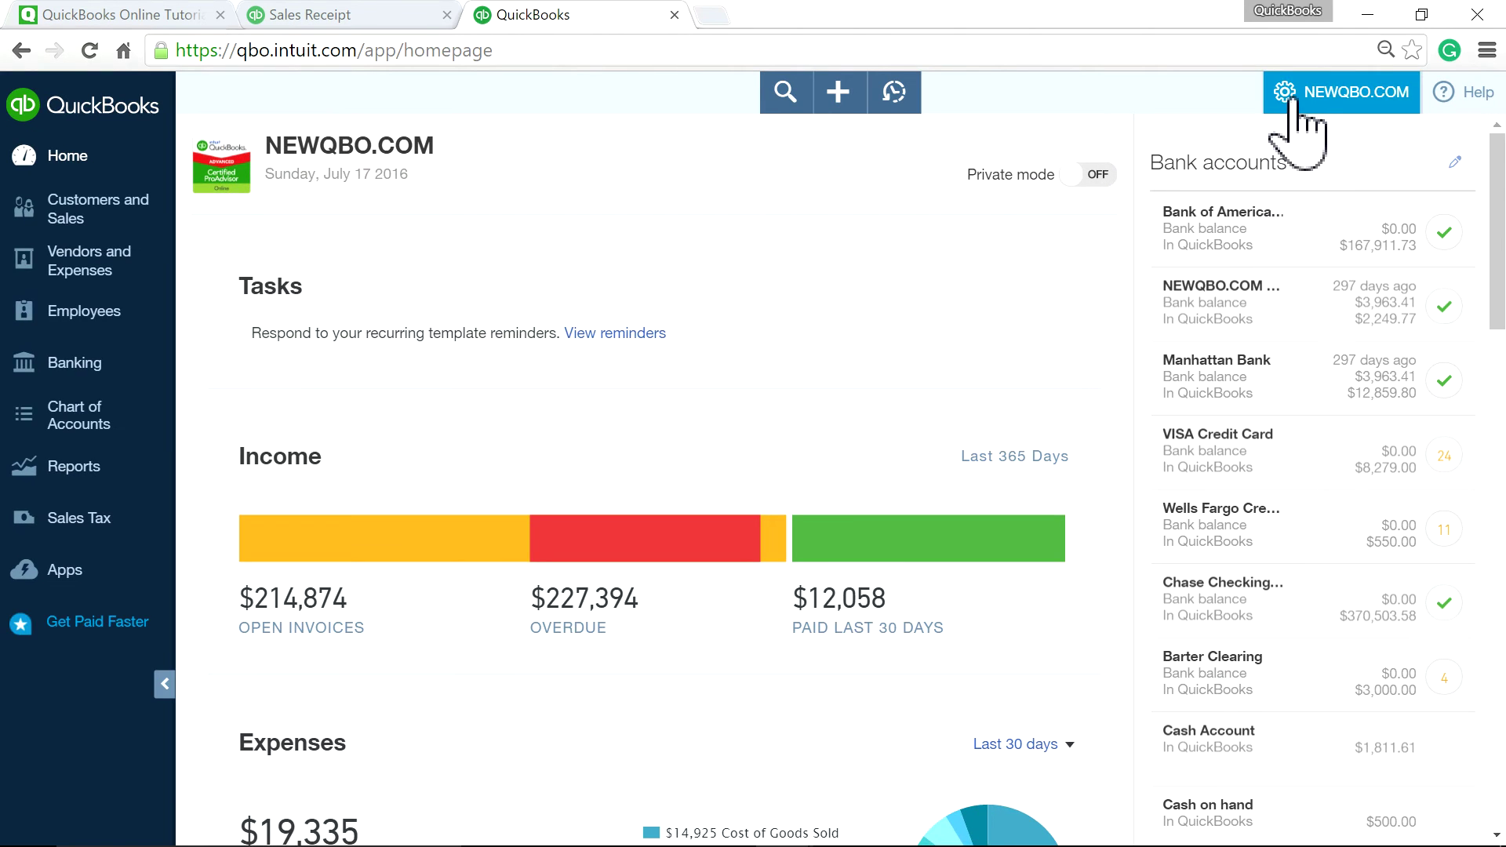
click(1295, 110)
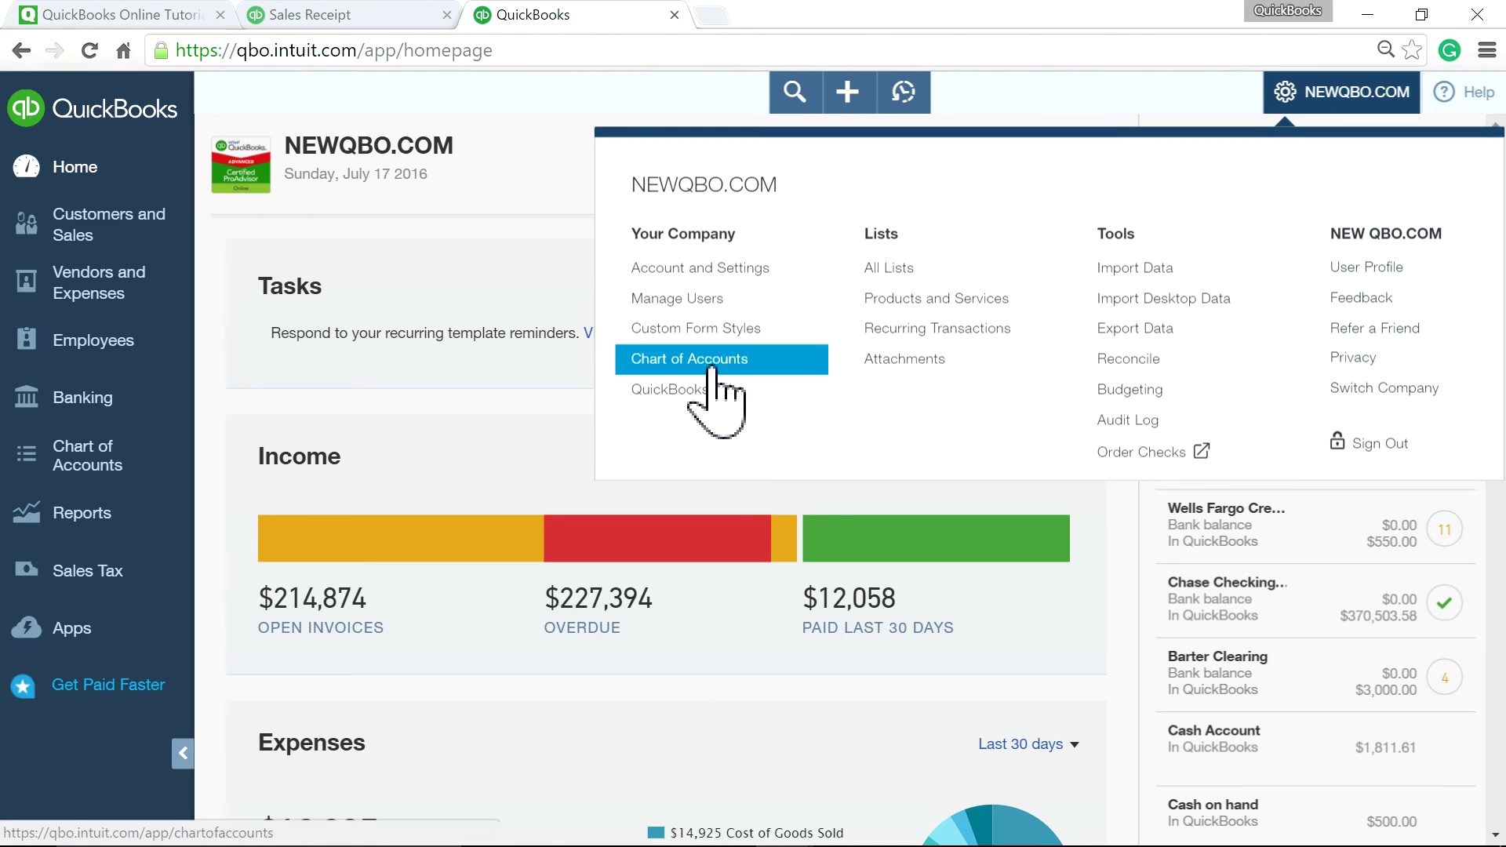
click(706, 361)
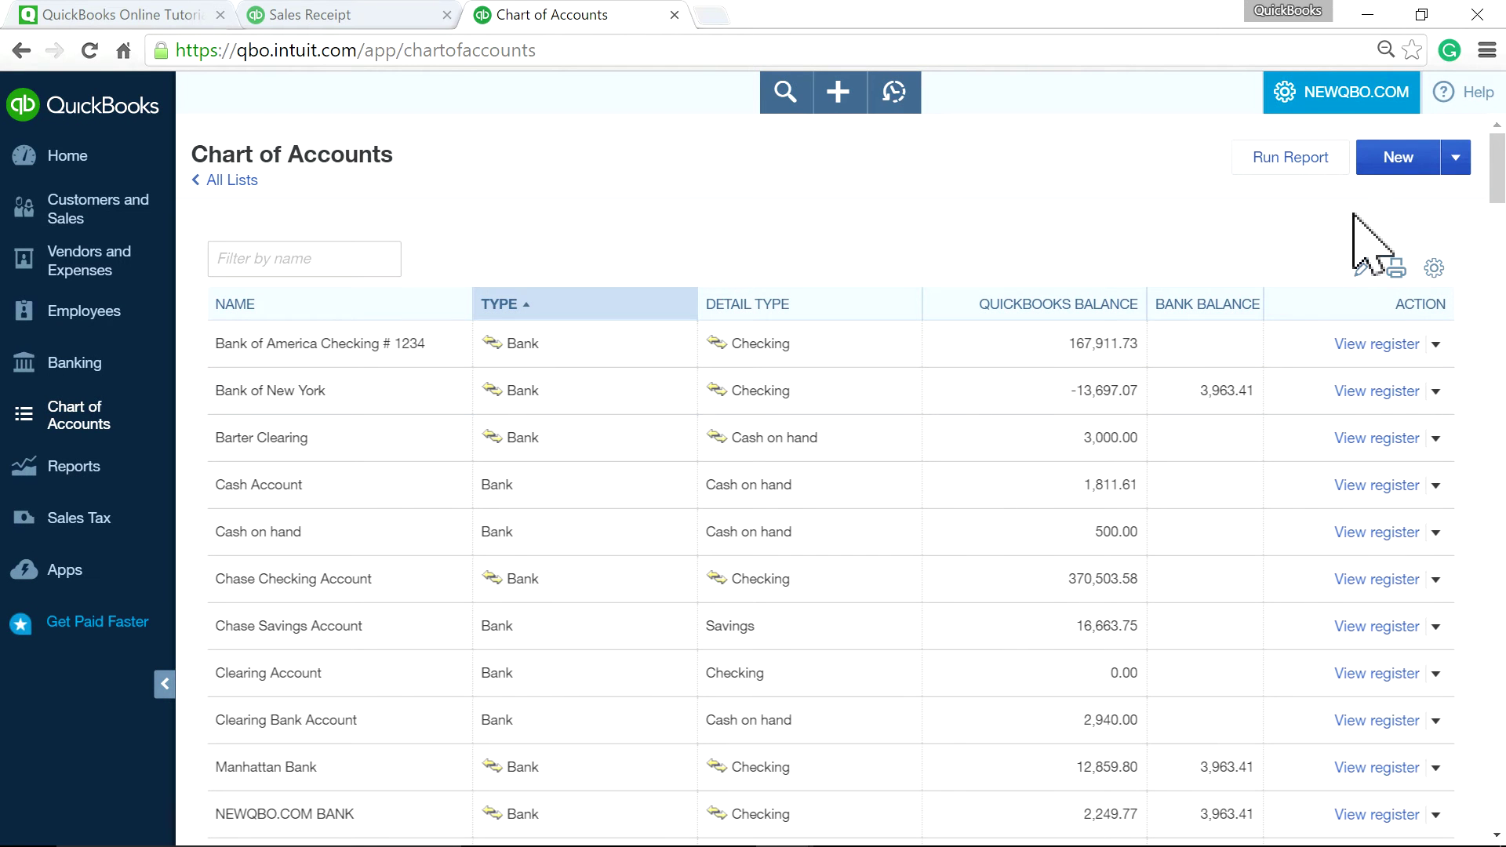
- Begin a new Bank account with Checking detail type, then switch back to the sales receipt
click(1397, 160)
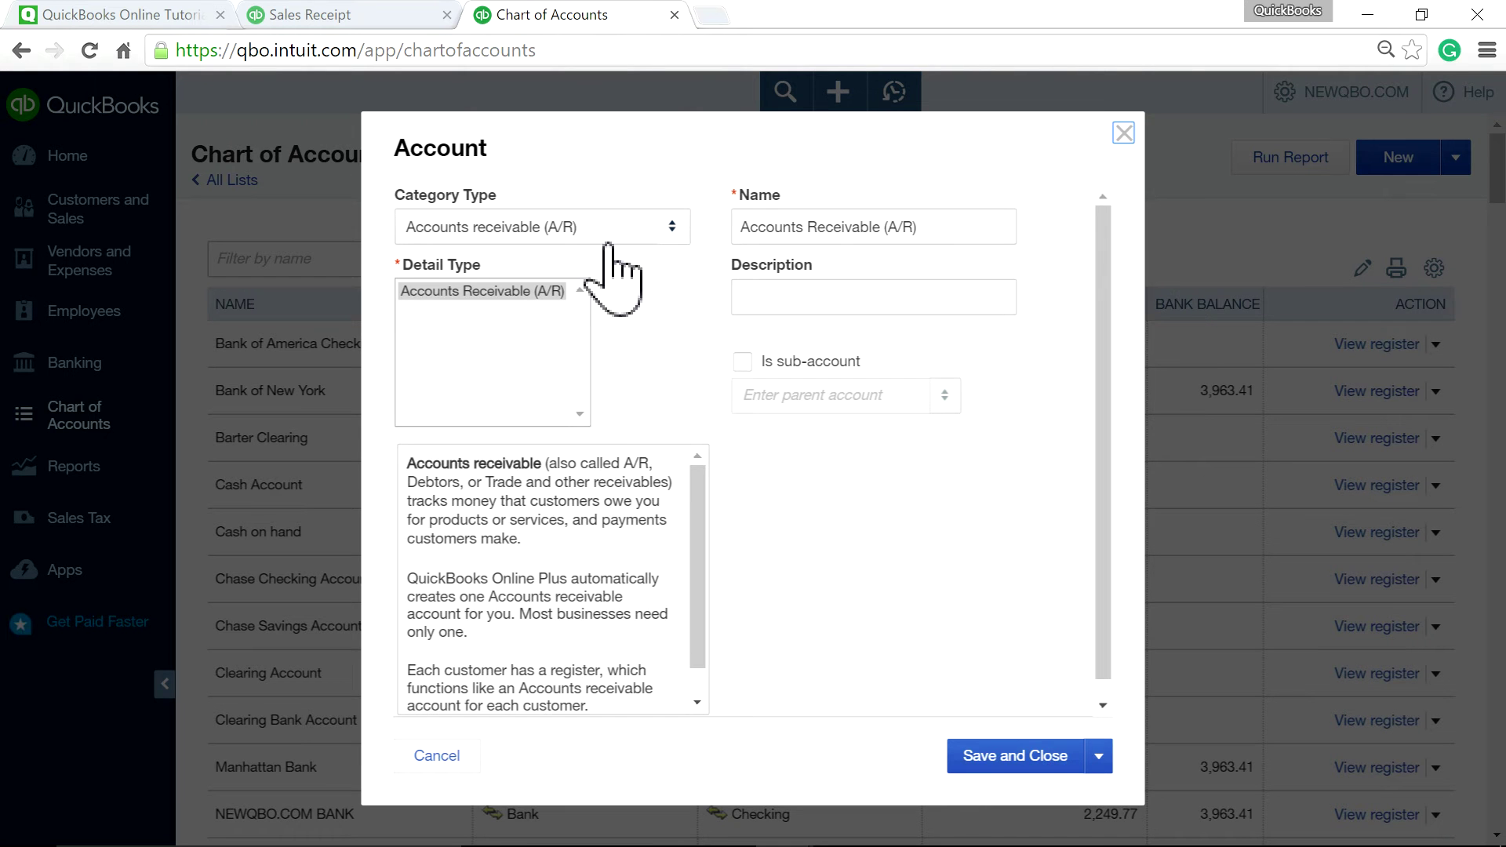
click(633, 229)
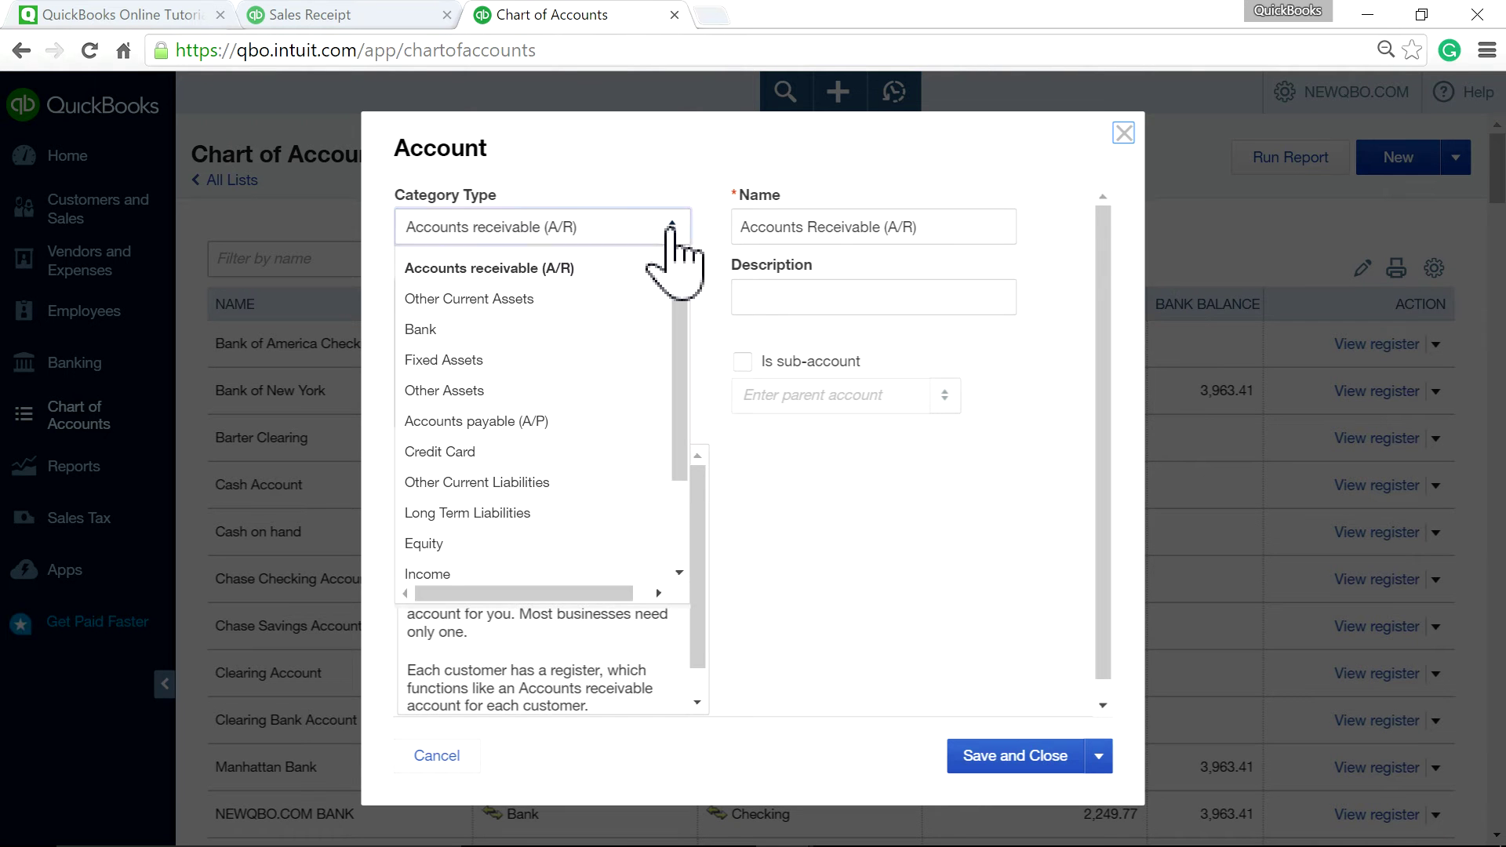
click(492, 336)
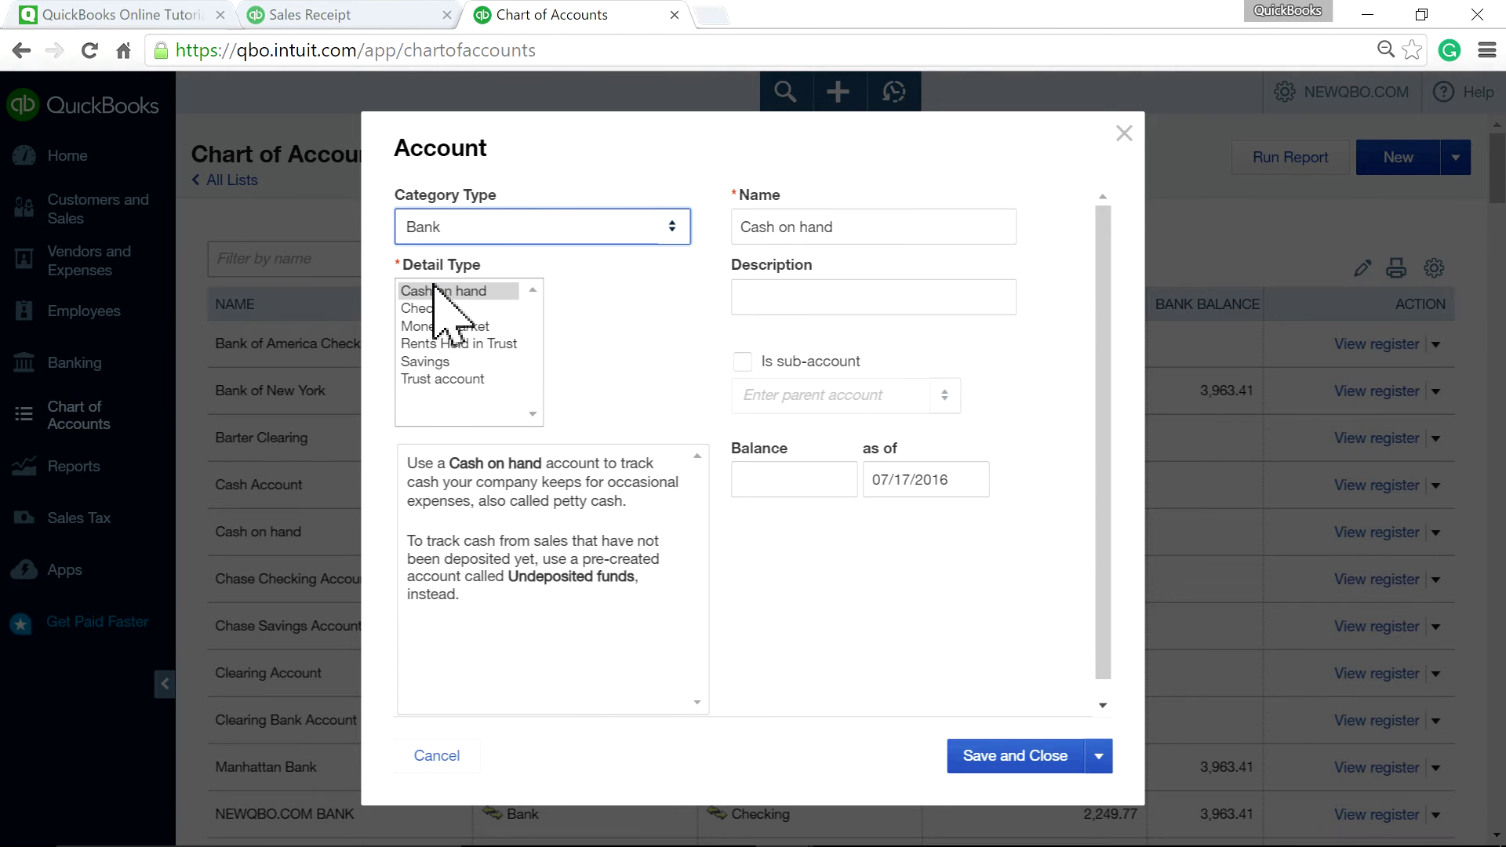
click(453, 308)
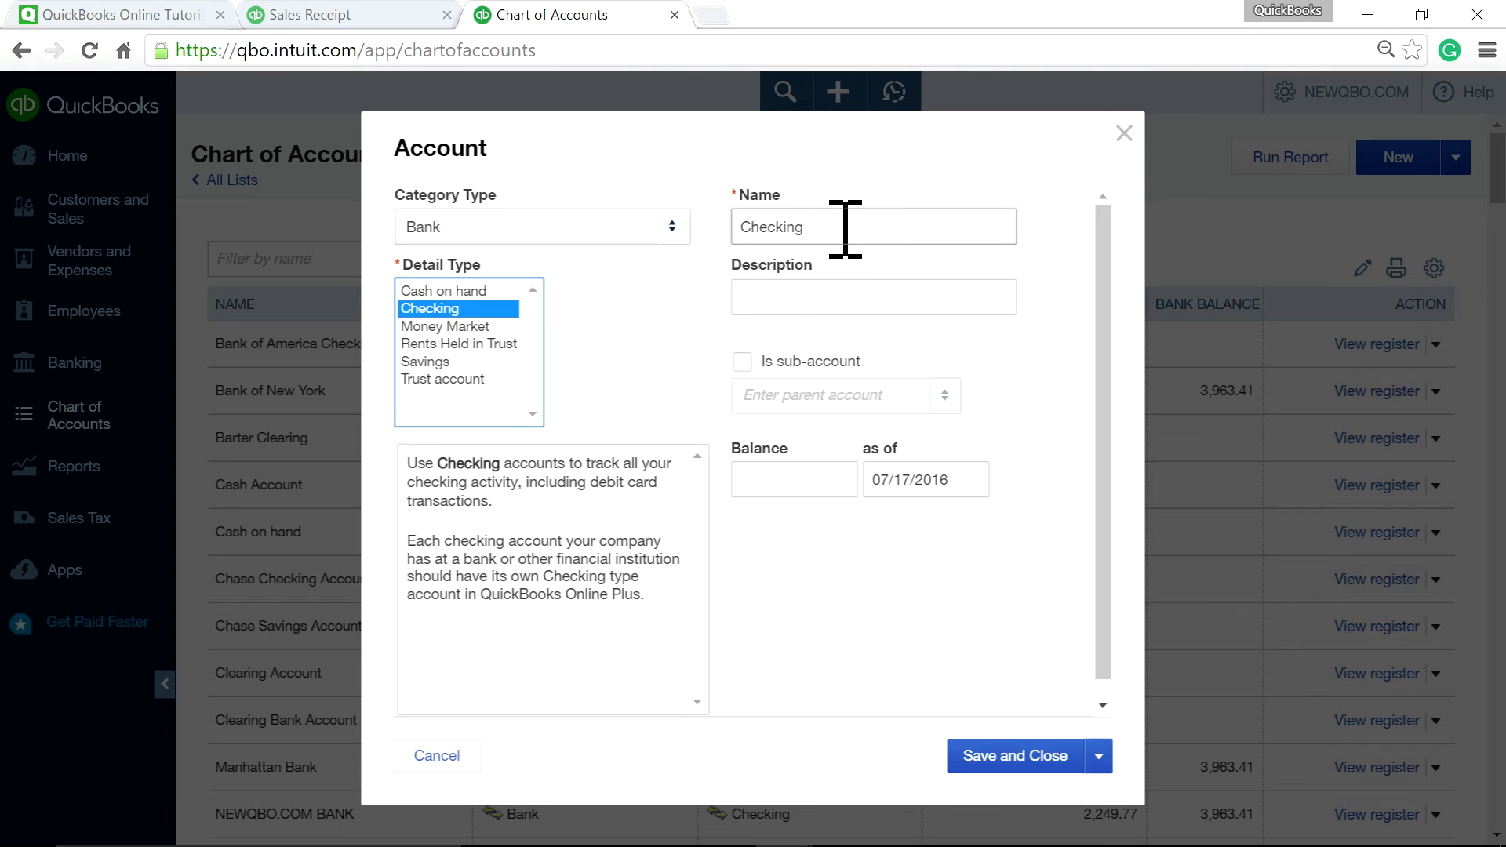
drag(845, 228, 733, 226)
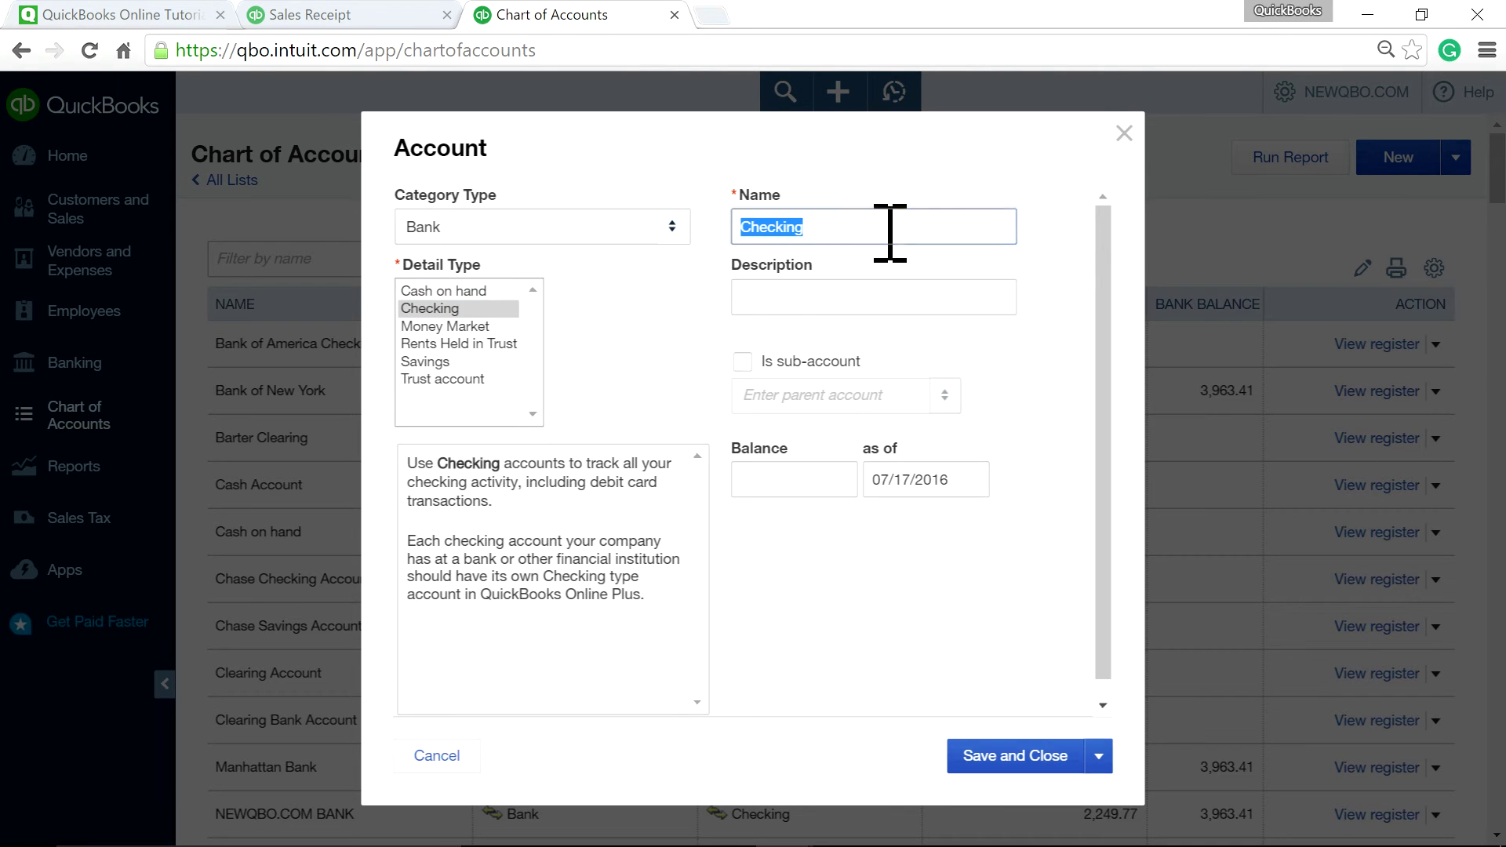
click(1125, 133)
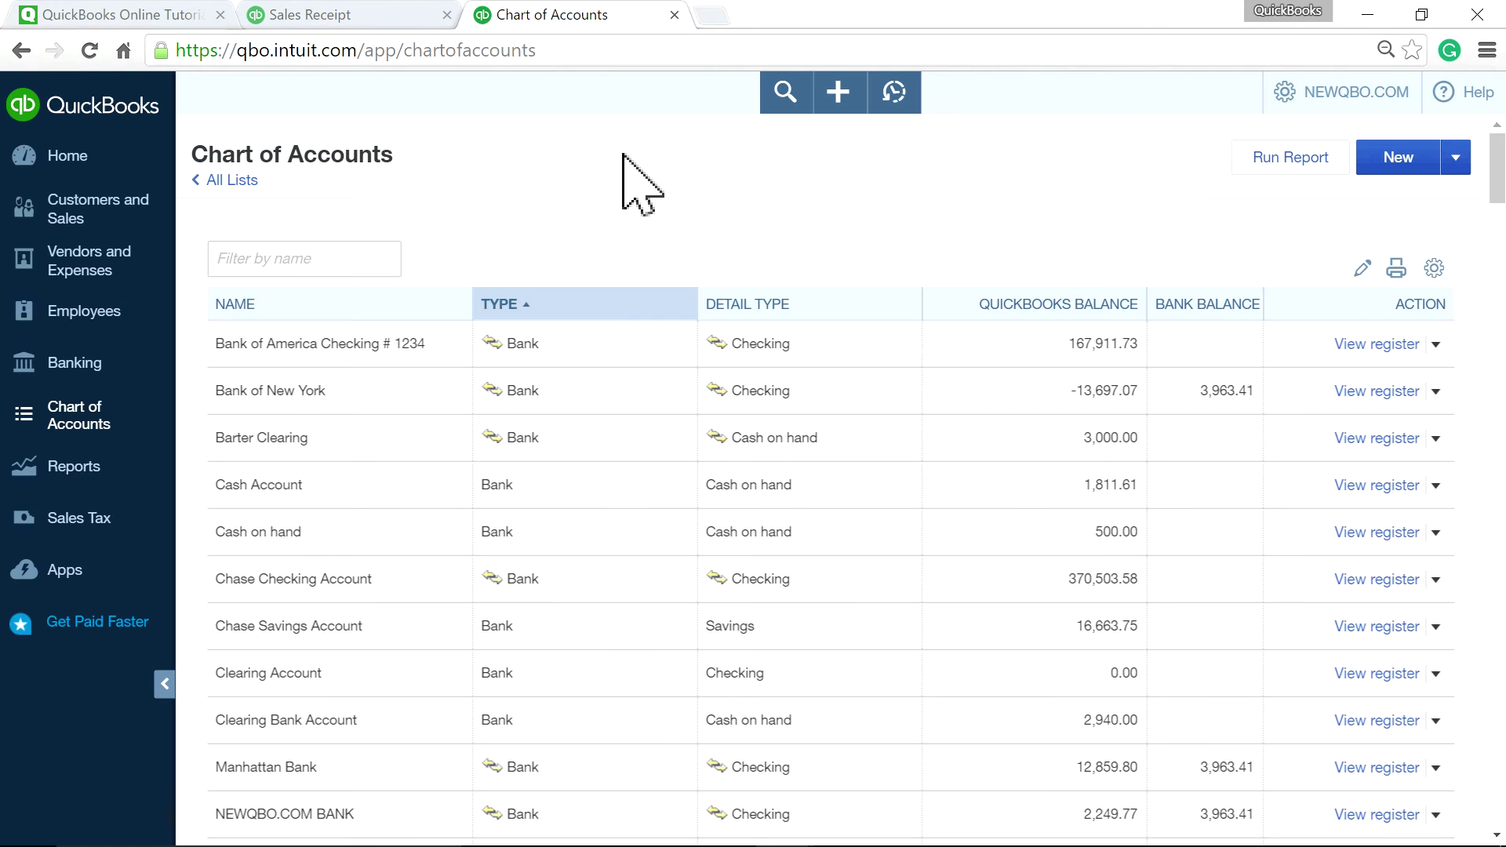
click(370, 28)
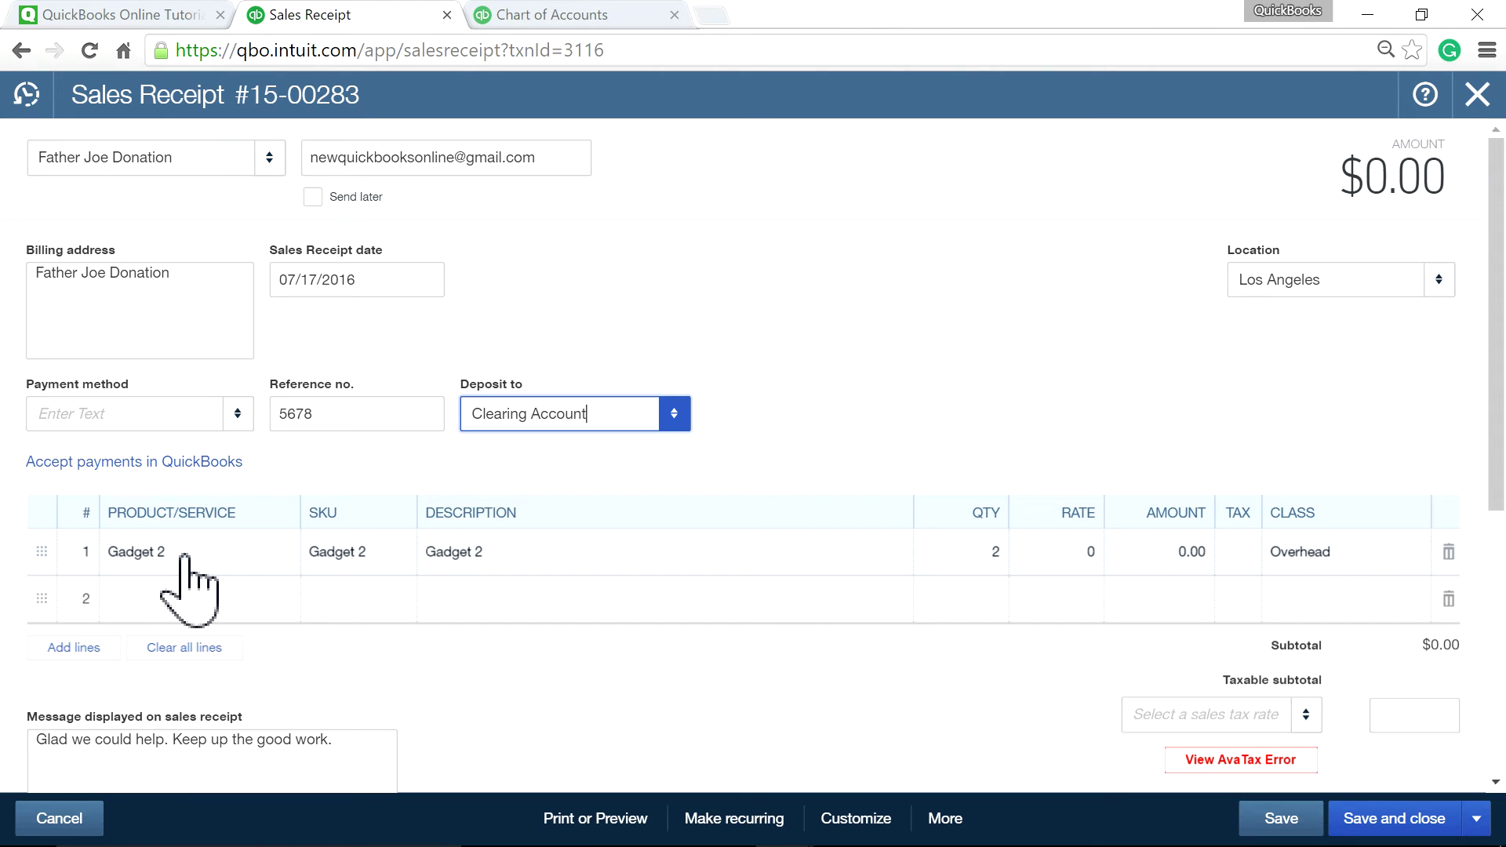
mouse_move(958, 560)
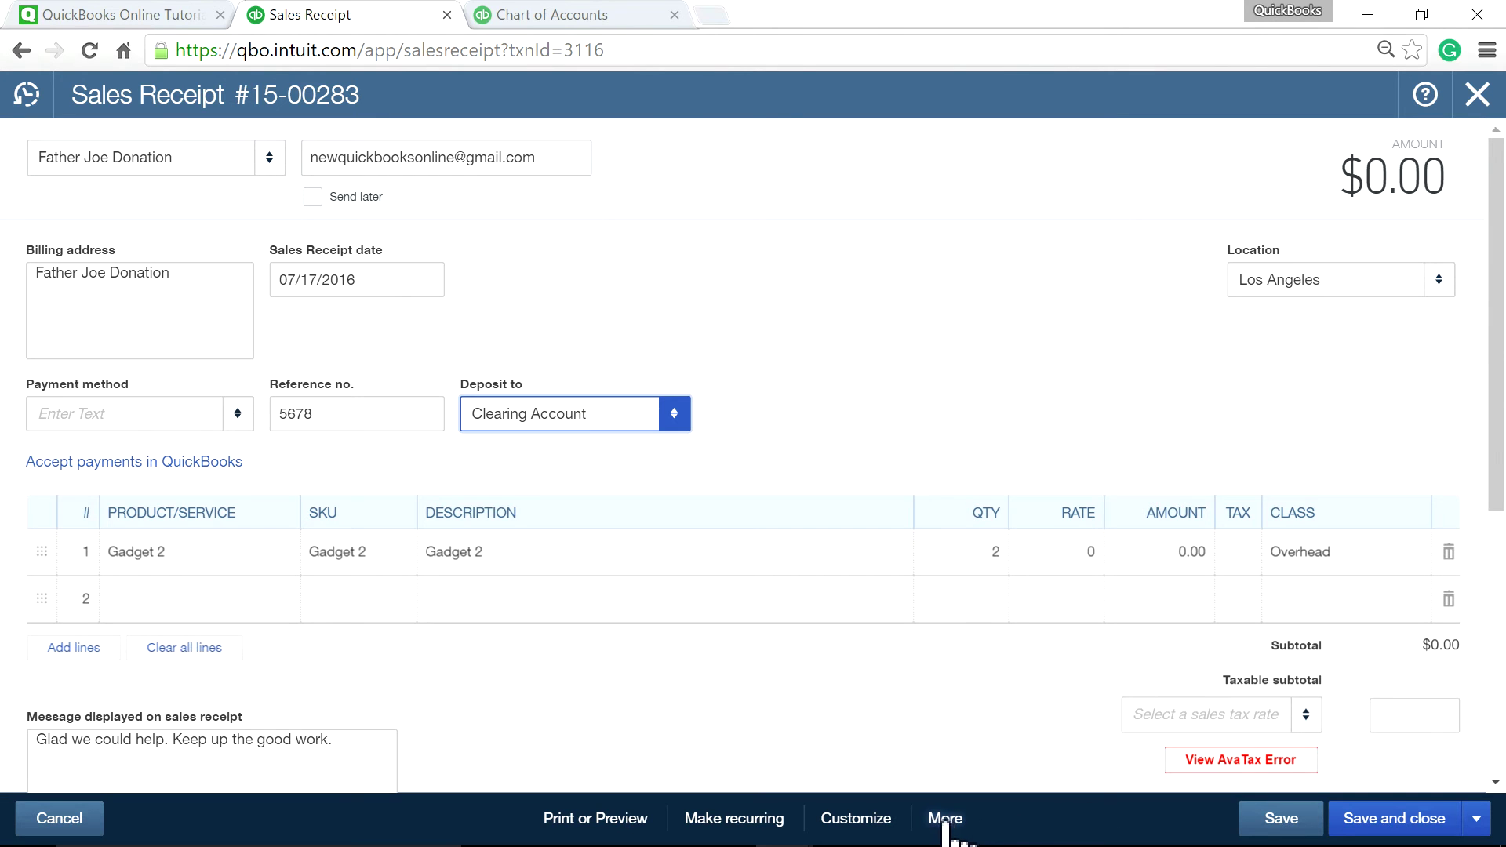
- Show the receipt's transaction journal: Cost of Goods Sold debited, Inventory Asset credited $100.00
click(940, 826)
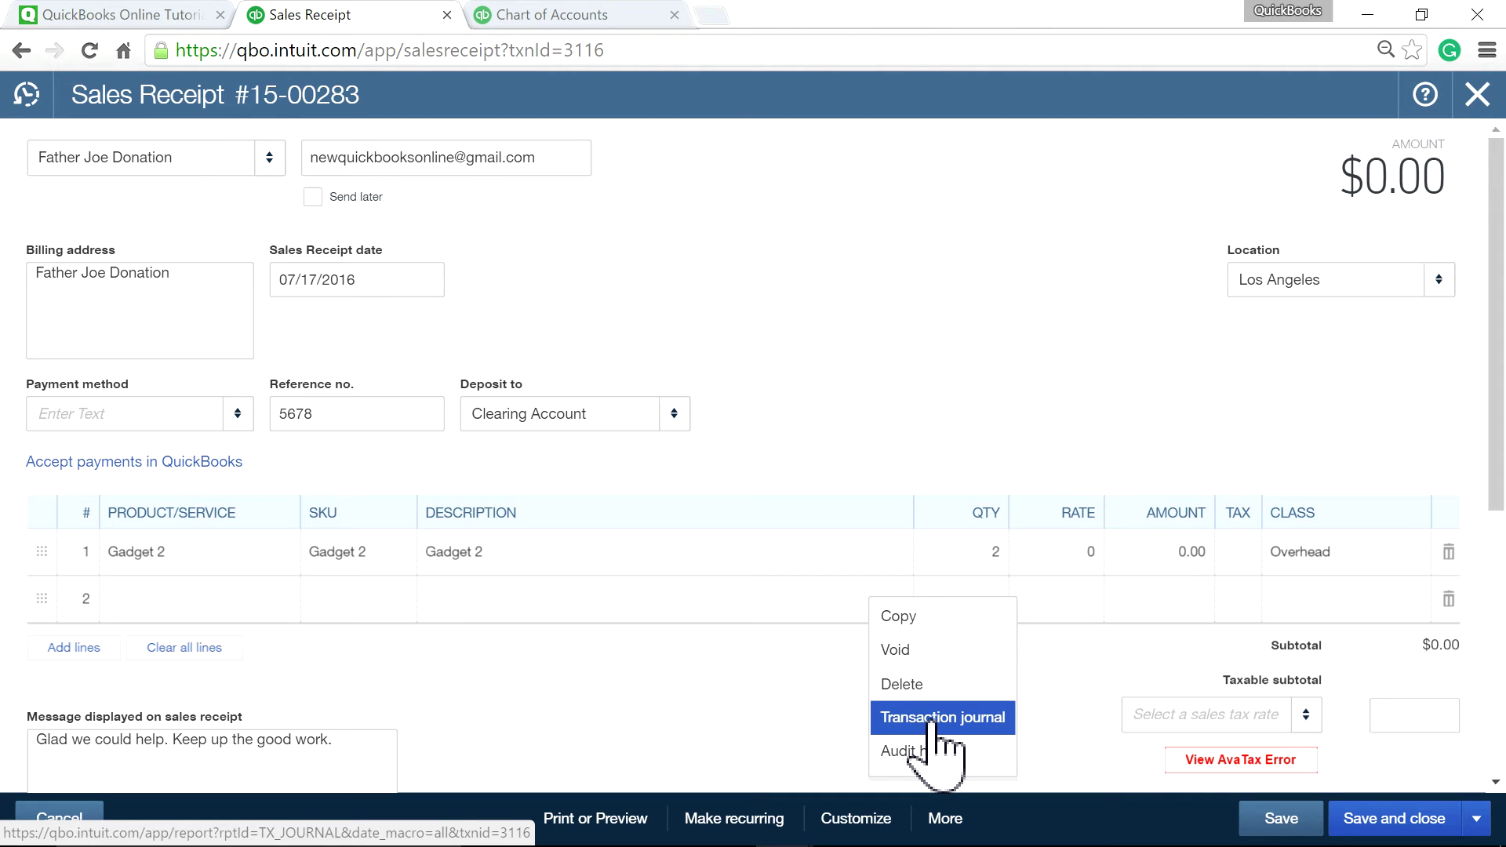
click(932, 722)
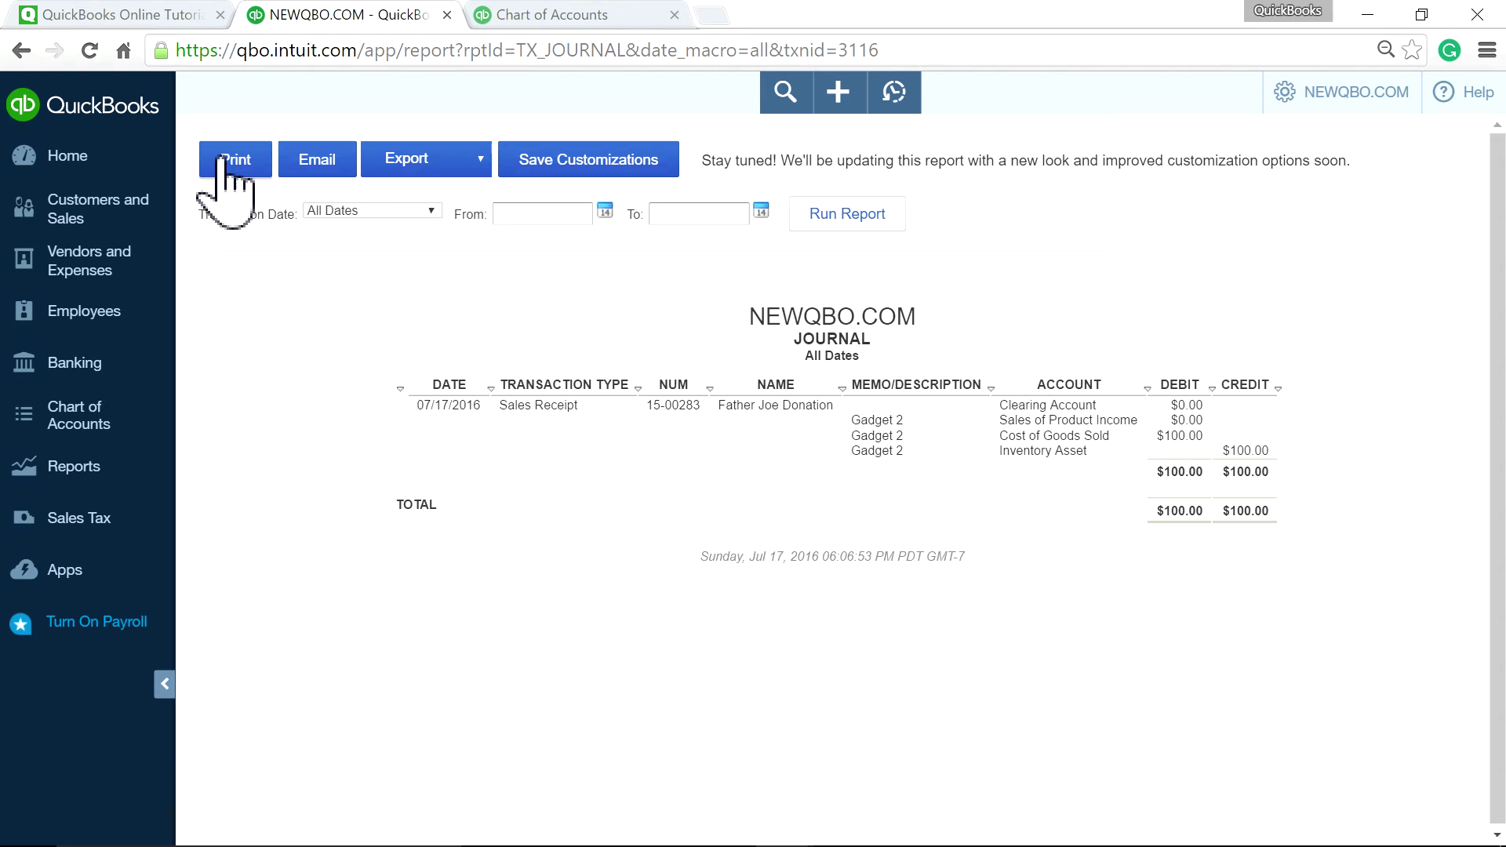
click(236, 160)
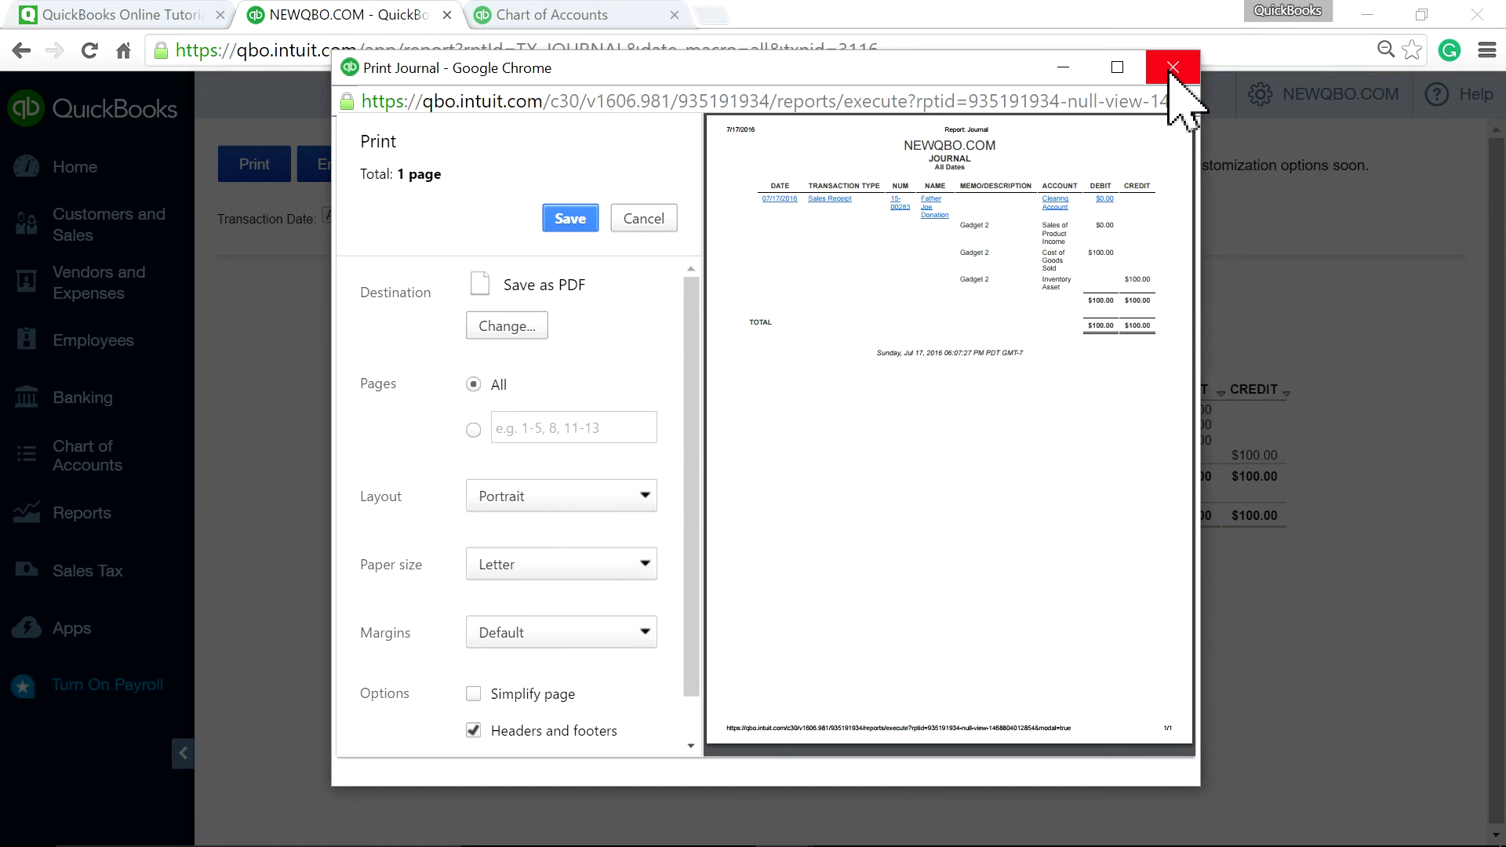
click(1172, 69)
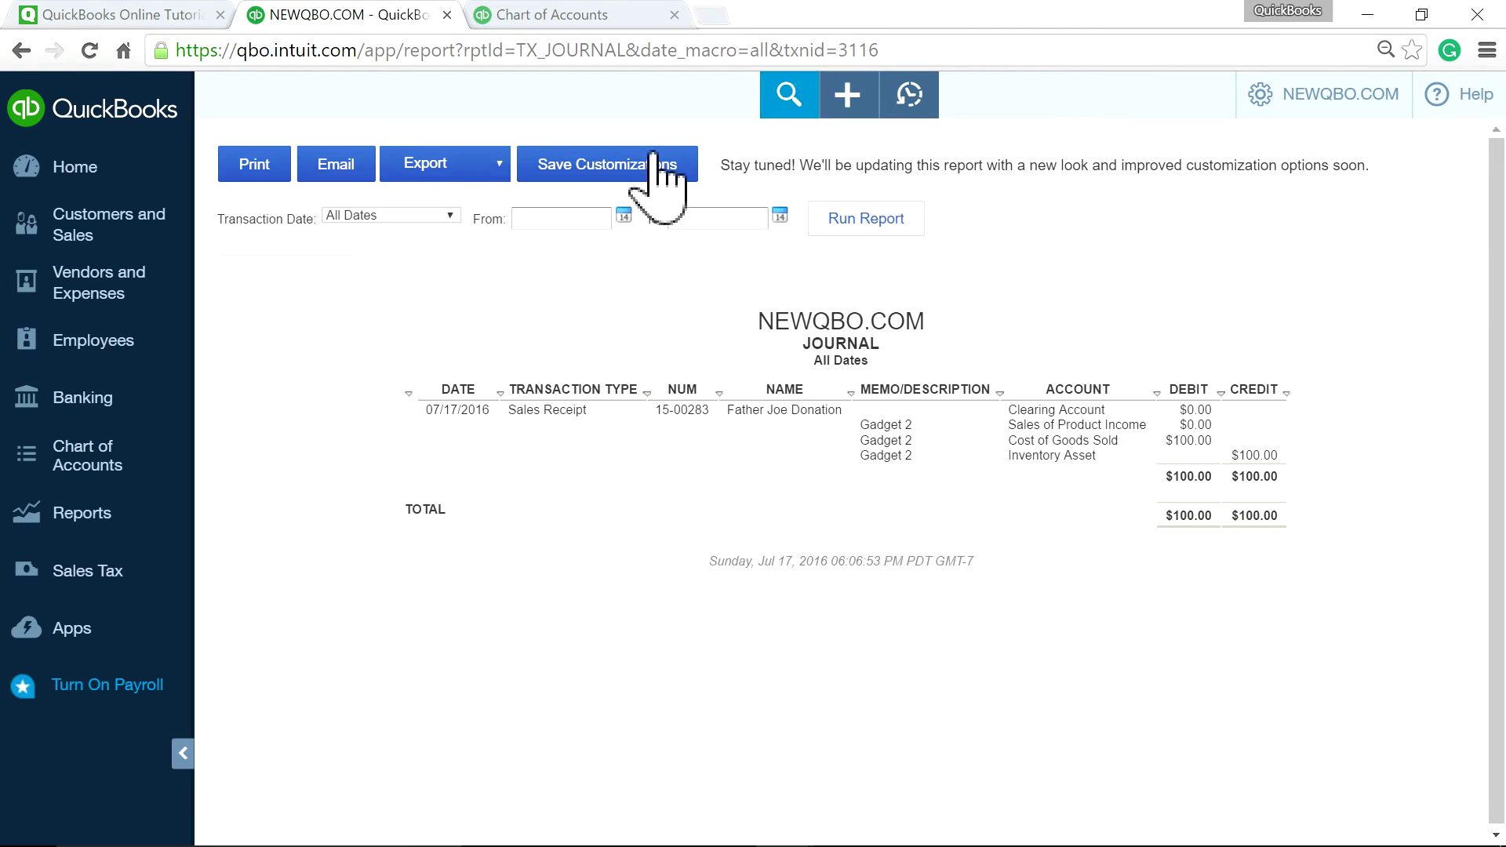
click(500, 166)
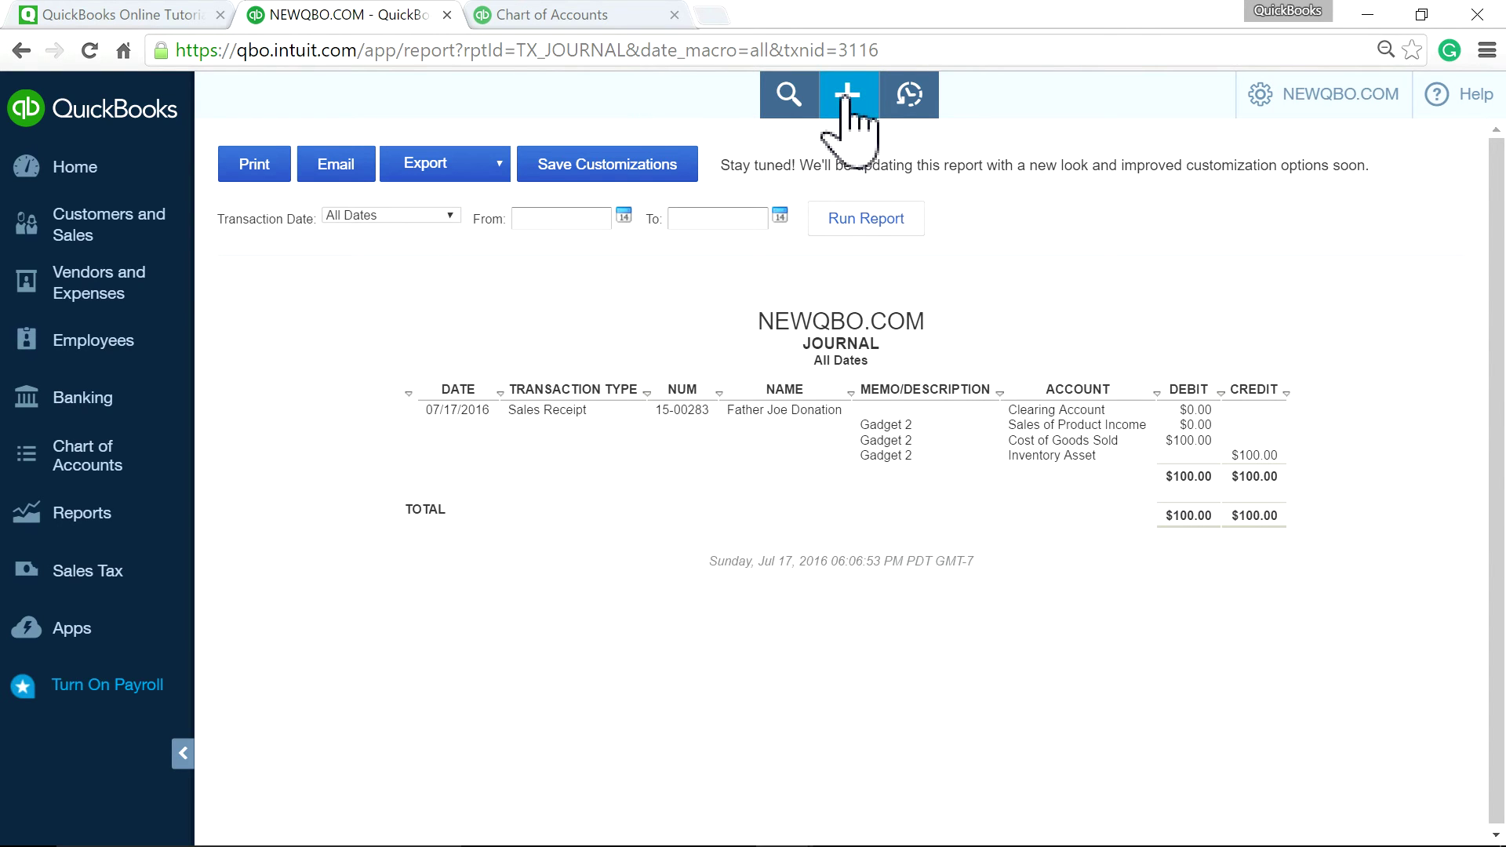
- Go back to Sales Receipt #15-00283 and briefly preview its print options
click(19, 49)
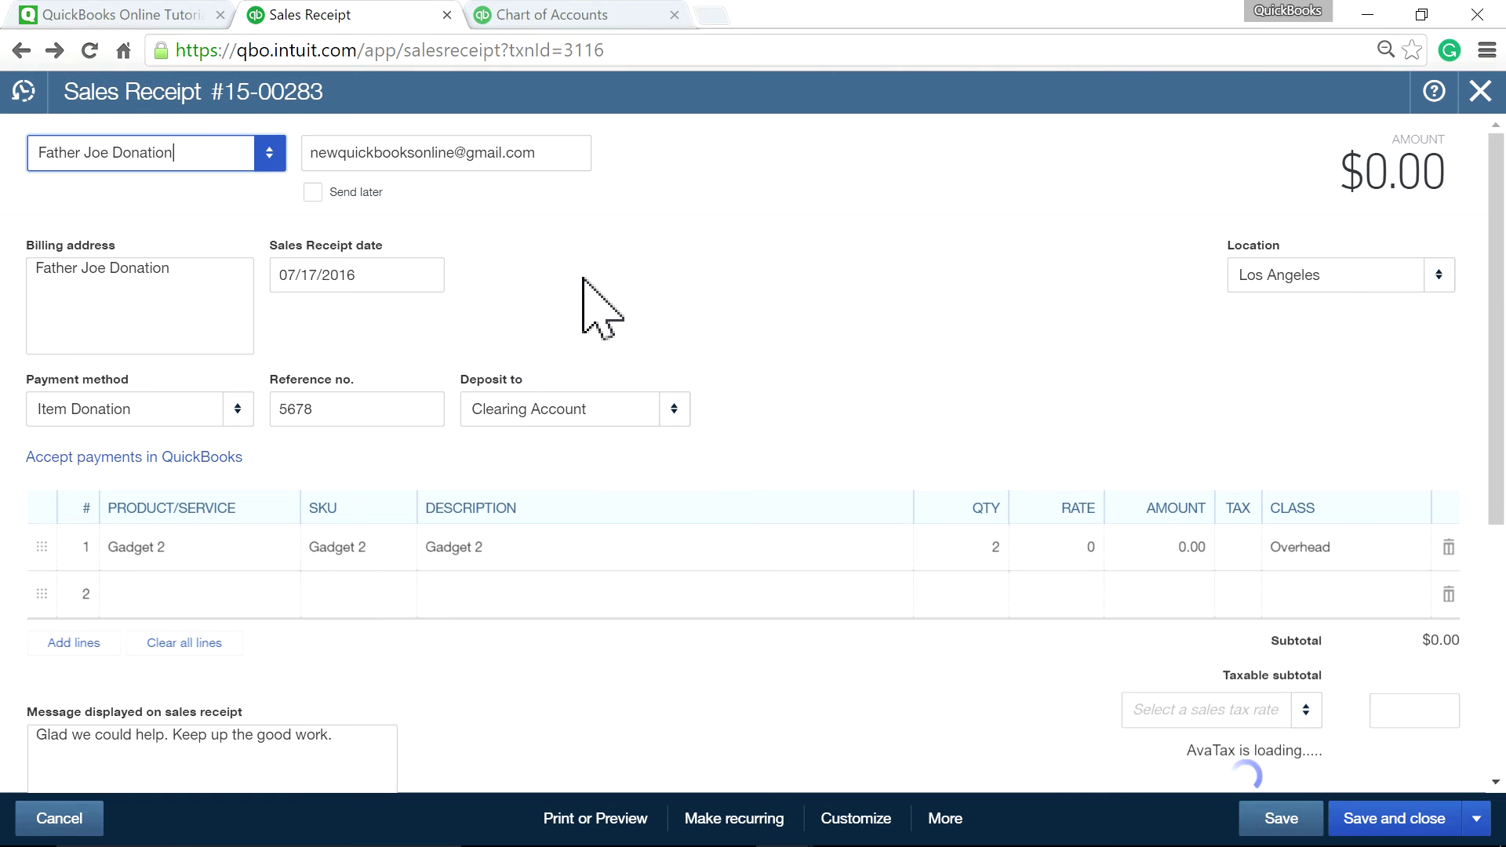
click(595, 822)
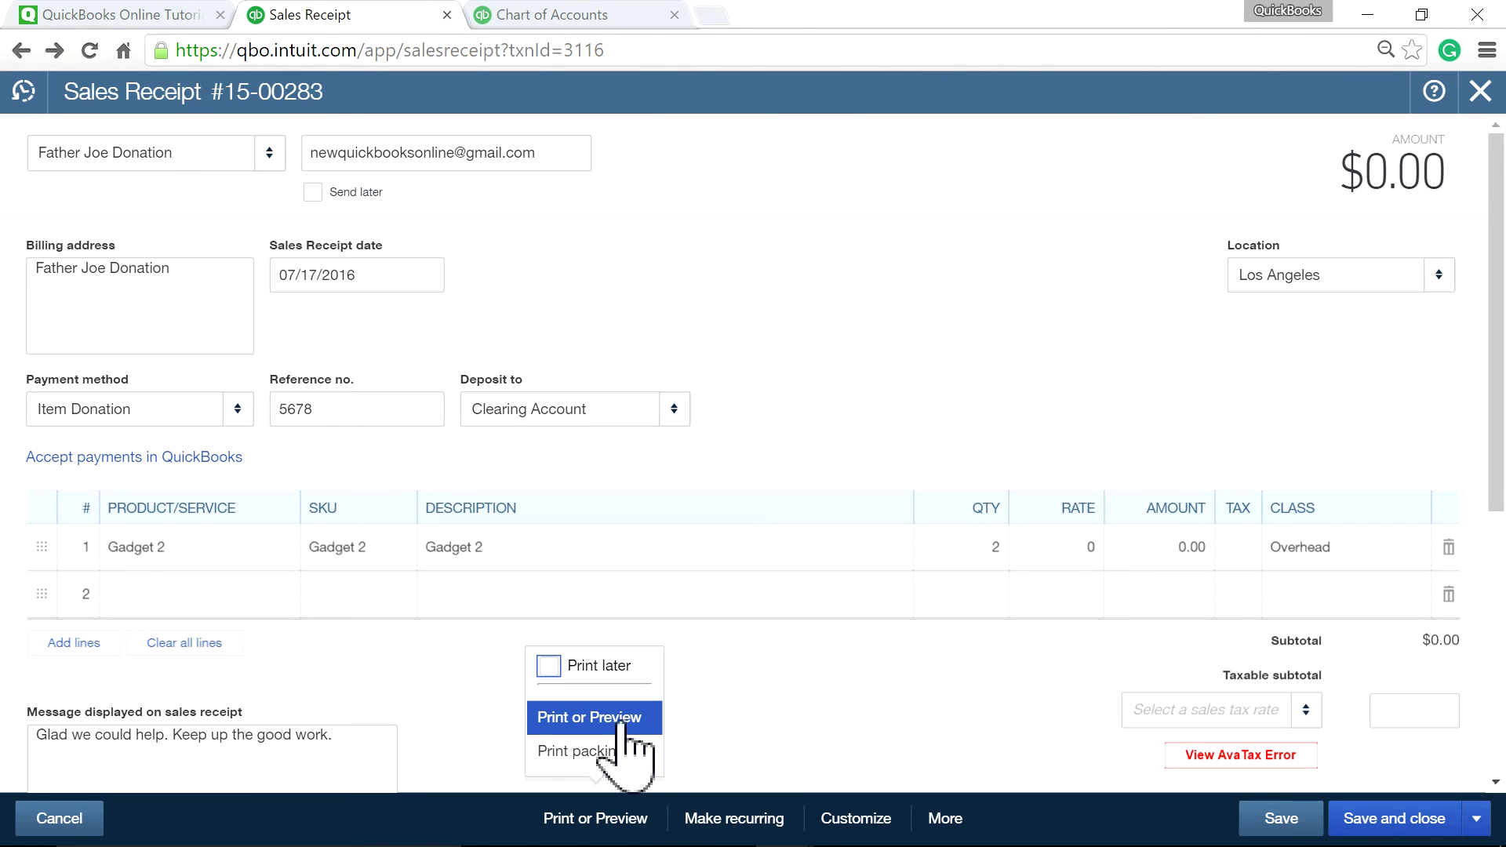
click(889, 368)
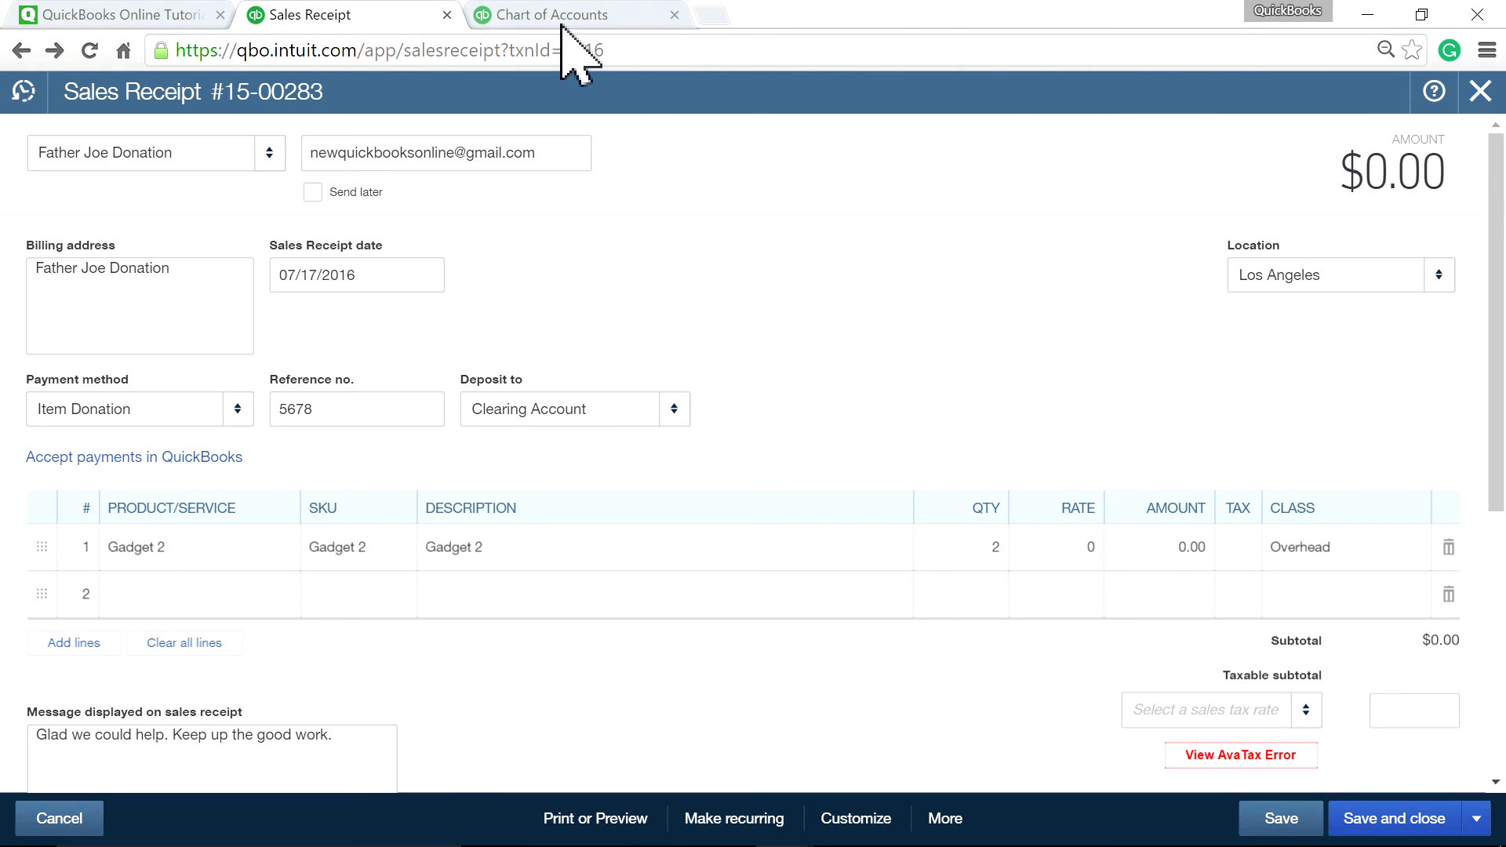
click(958, 824)
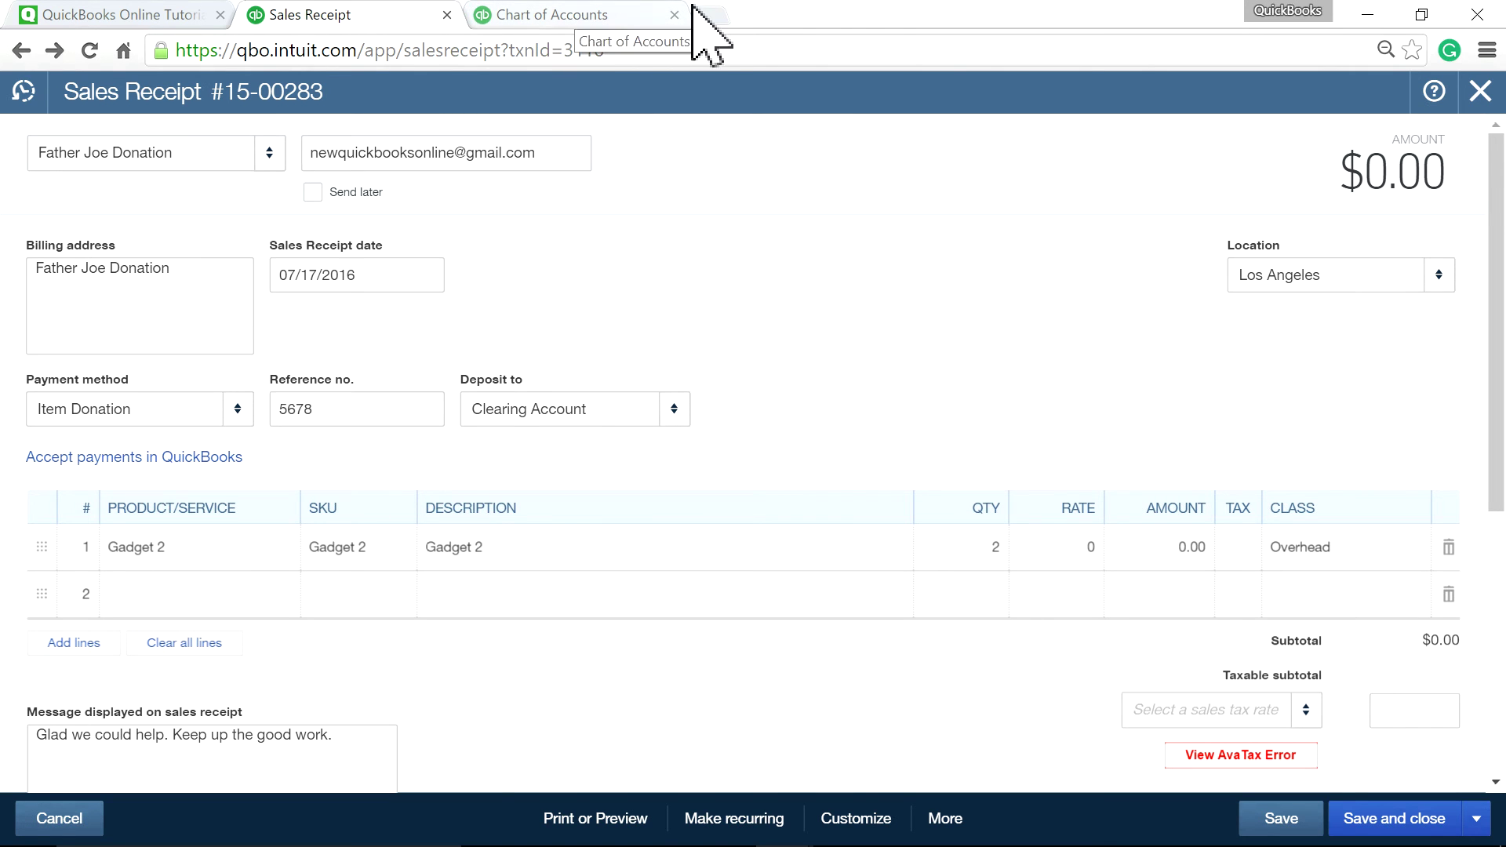
- Duplicate the Chart of Accounts tab and start blank Journal Entry #qbo32 dated 07/17/2016
click(712, 17)
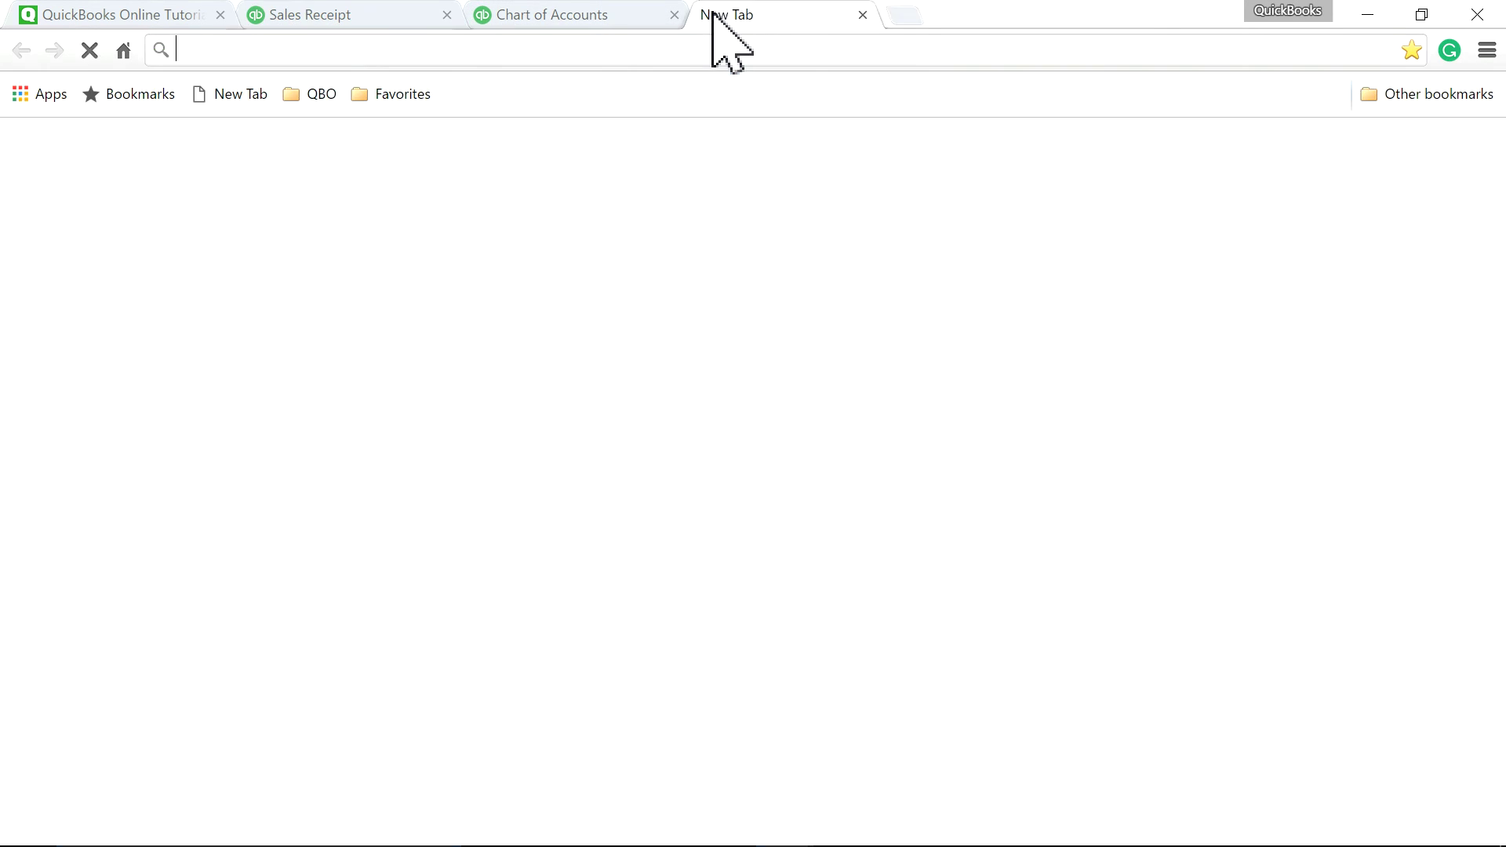
right_click(597, 14)
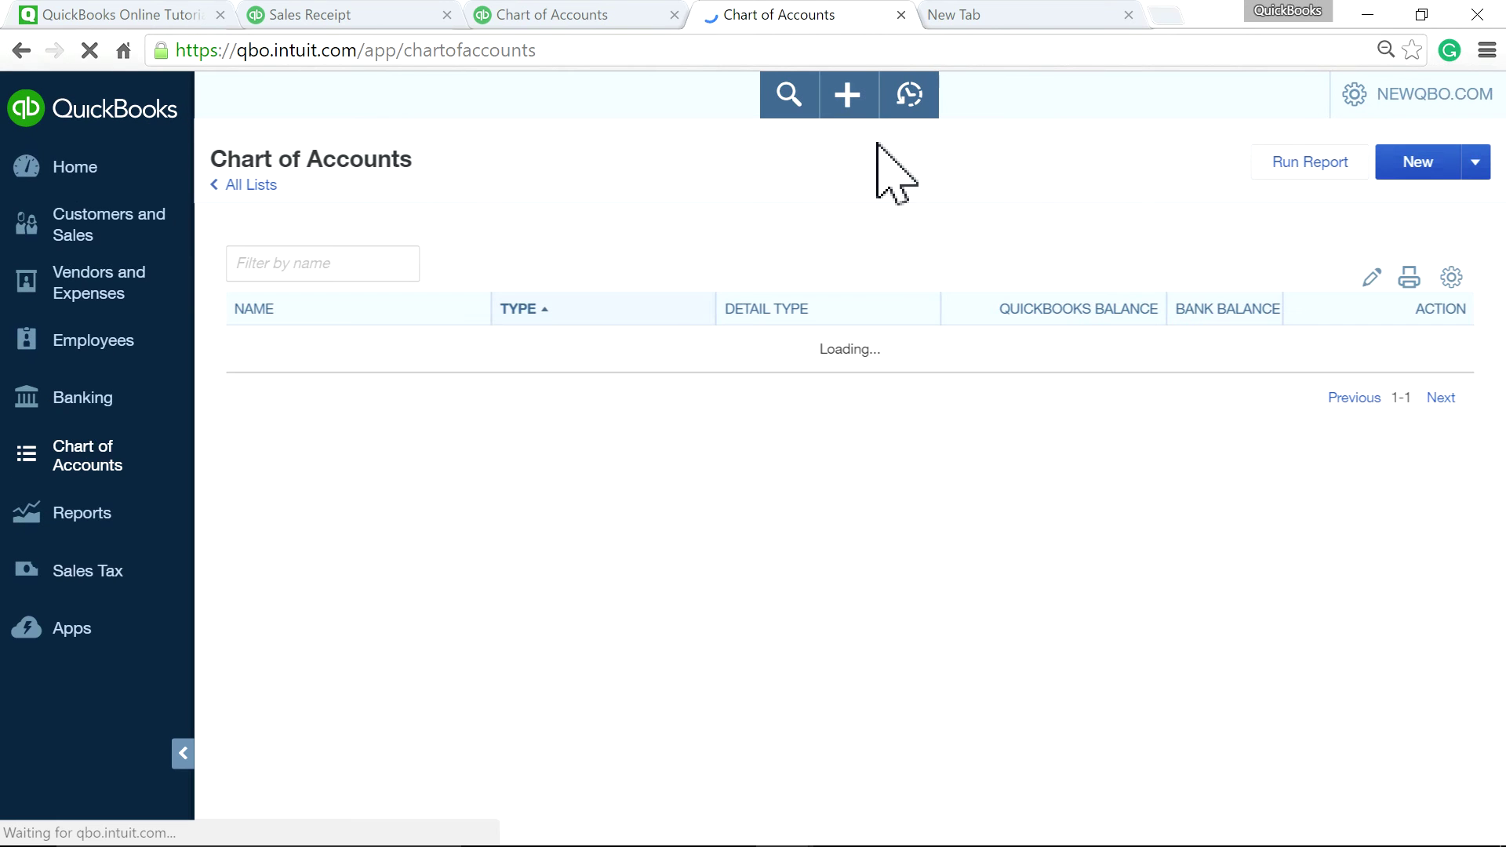
click(56, 155)
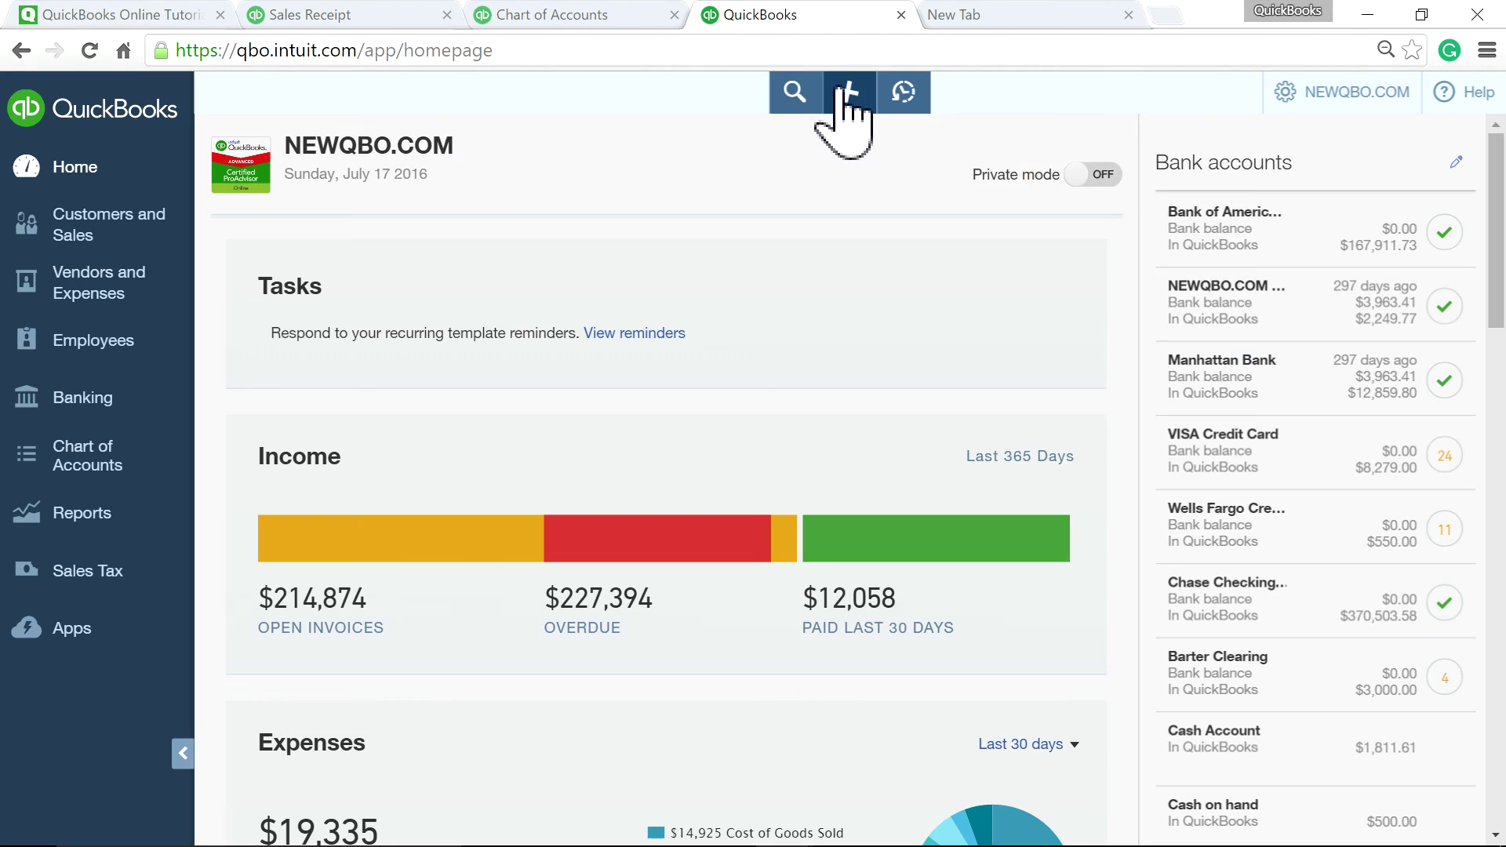
click(838, 92)
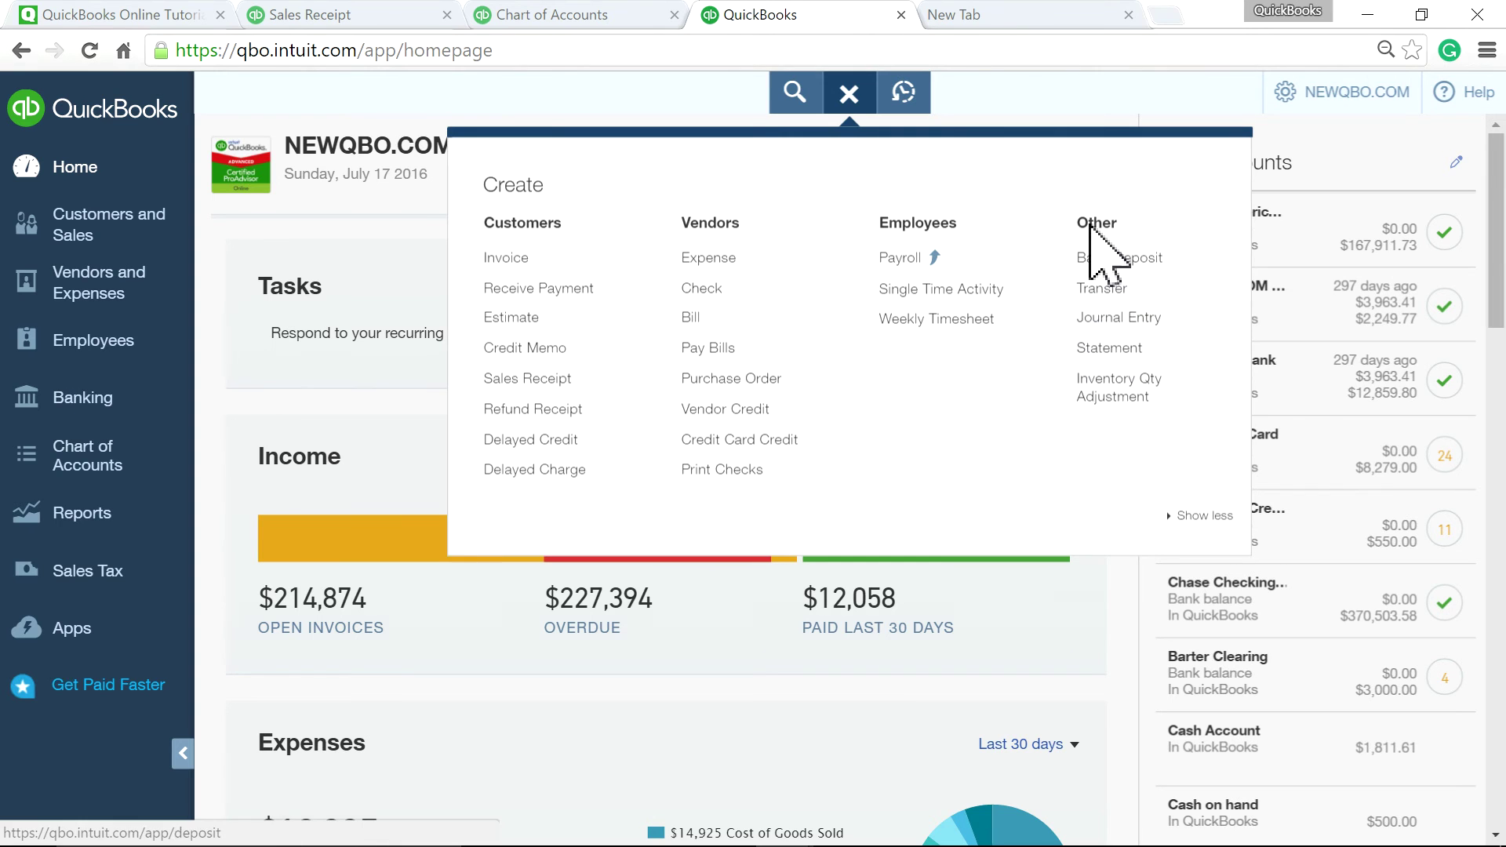
click(1103, 317)
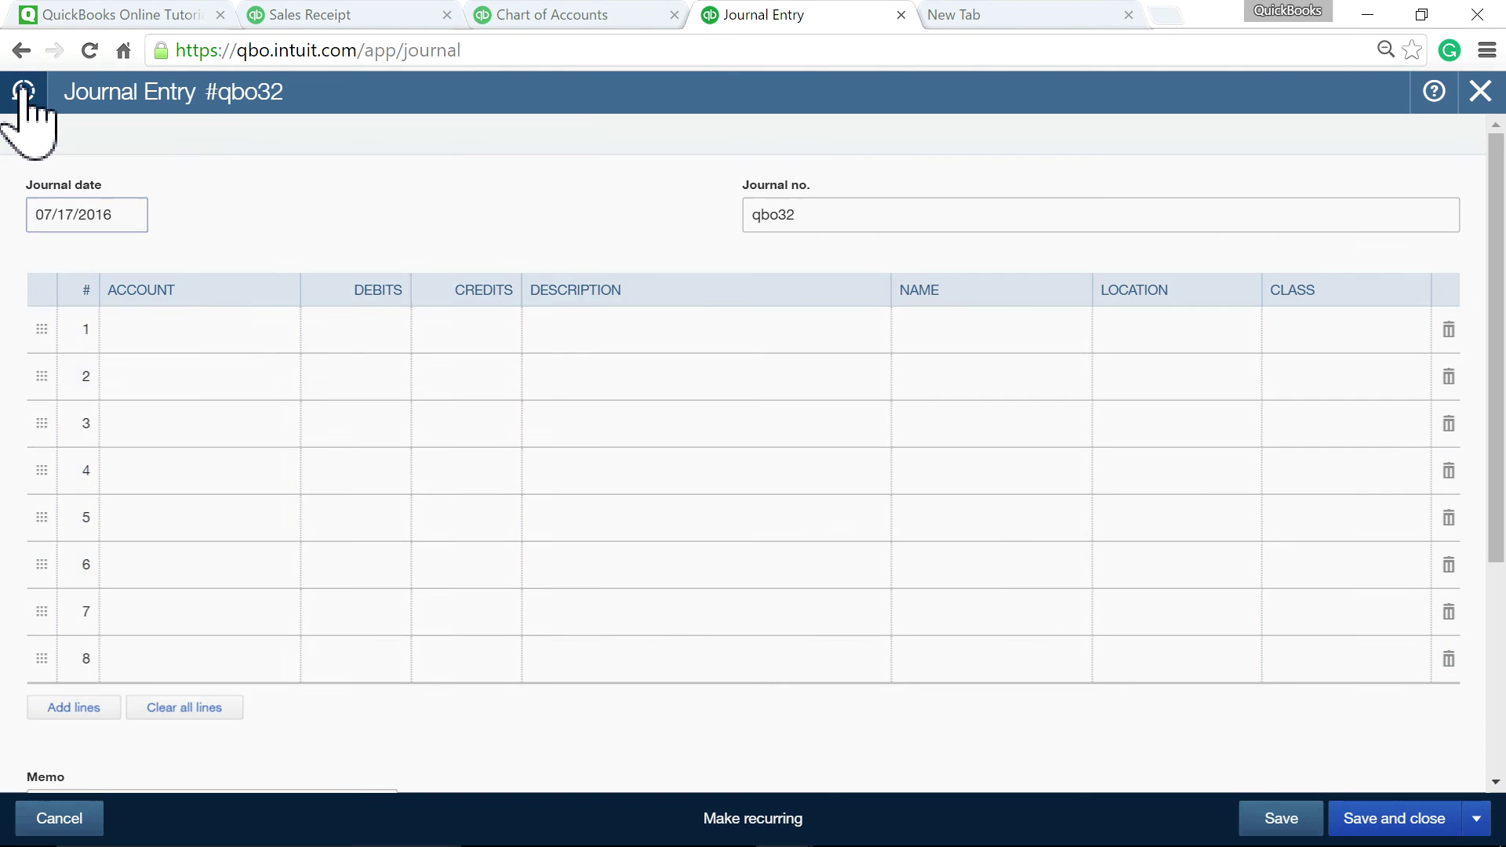
- Load Journal Entry #qbo31 ($100 Cost of Goods Sold to Charitable Contributions) and check line 1's account
click(23, 92)
click(118, 253)
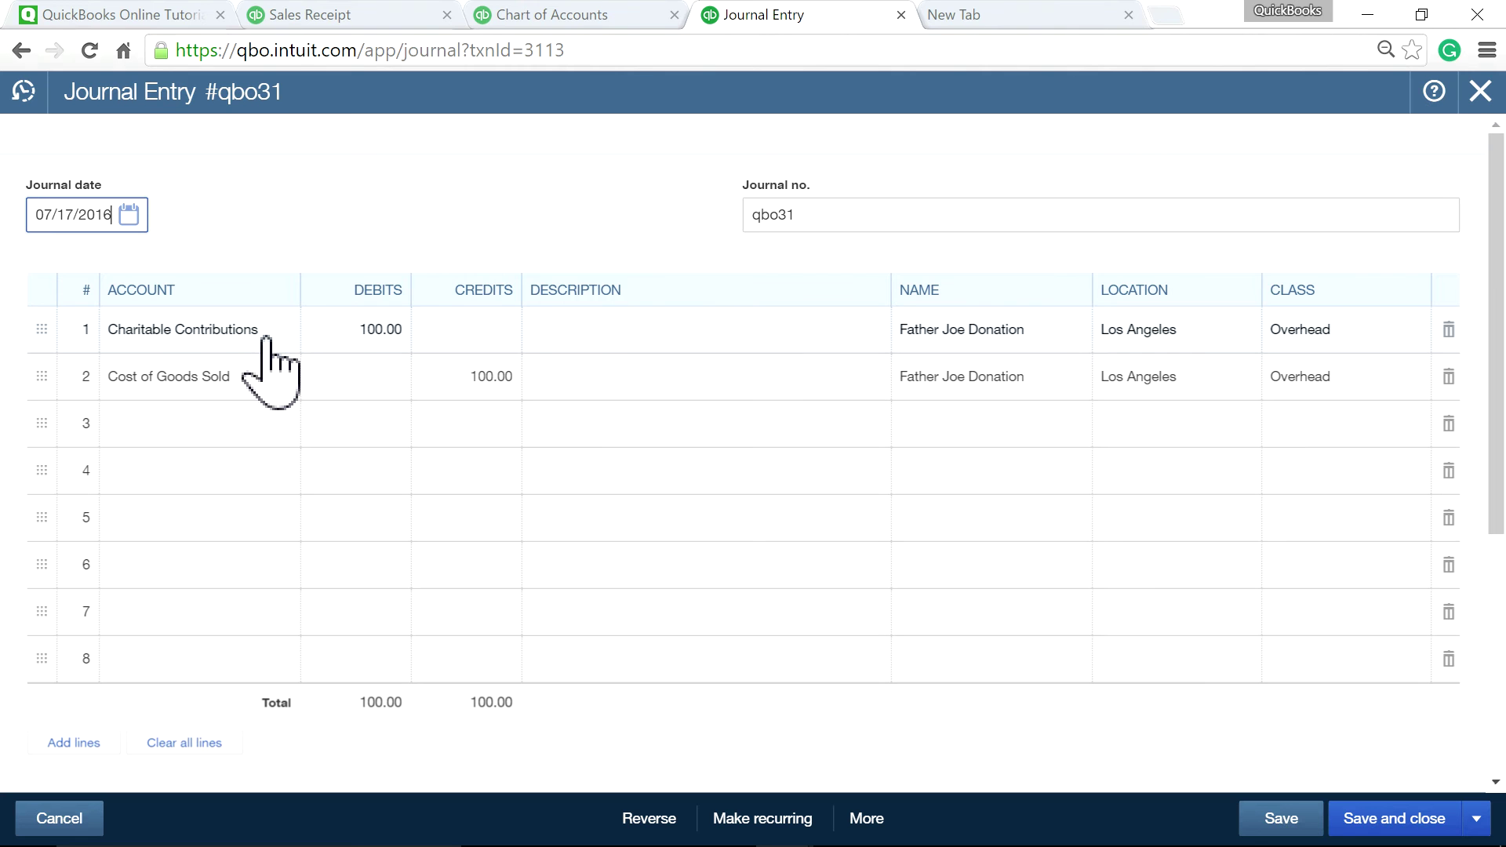
click(267, 342)
click(281, 334)
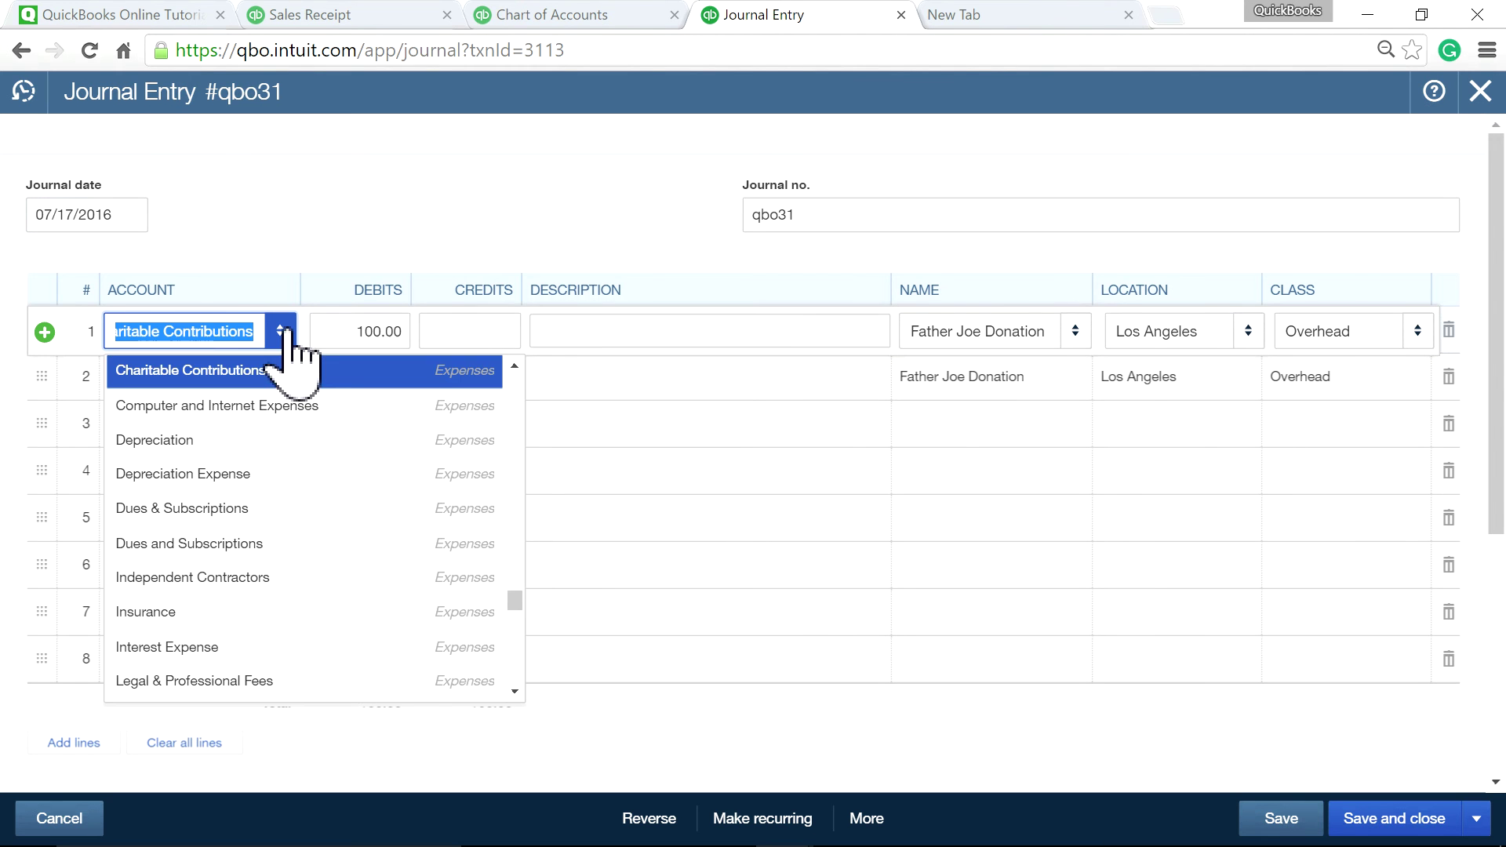
click(461, 235)
click(558, 15)
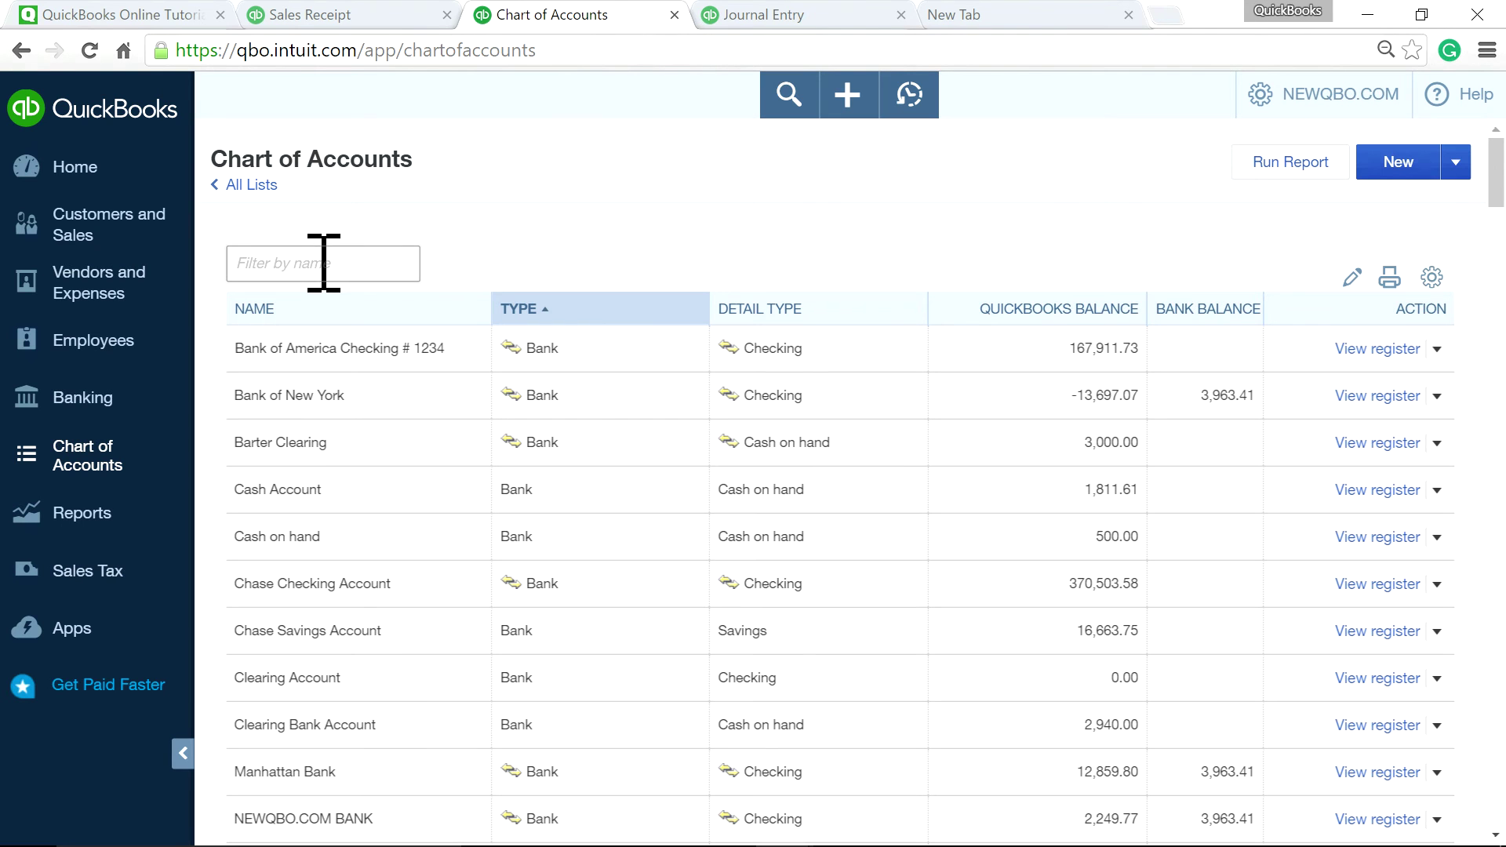
- Start a new account with Expenses category and Charitable Contributions detail type
click(1392, 163)
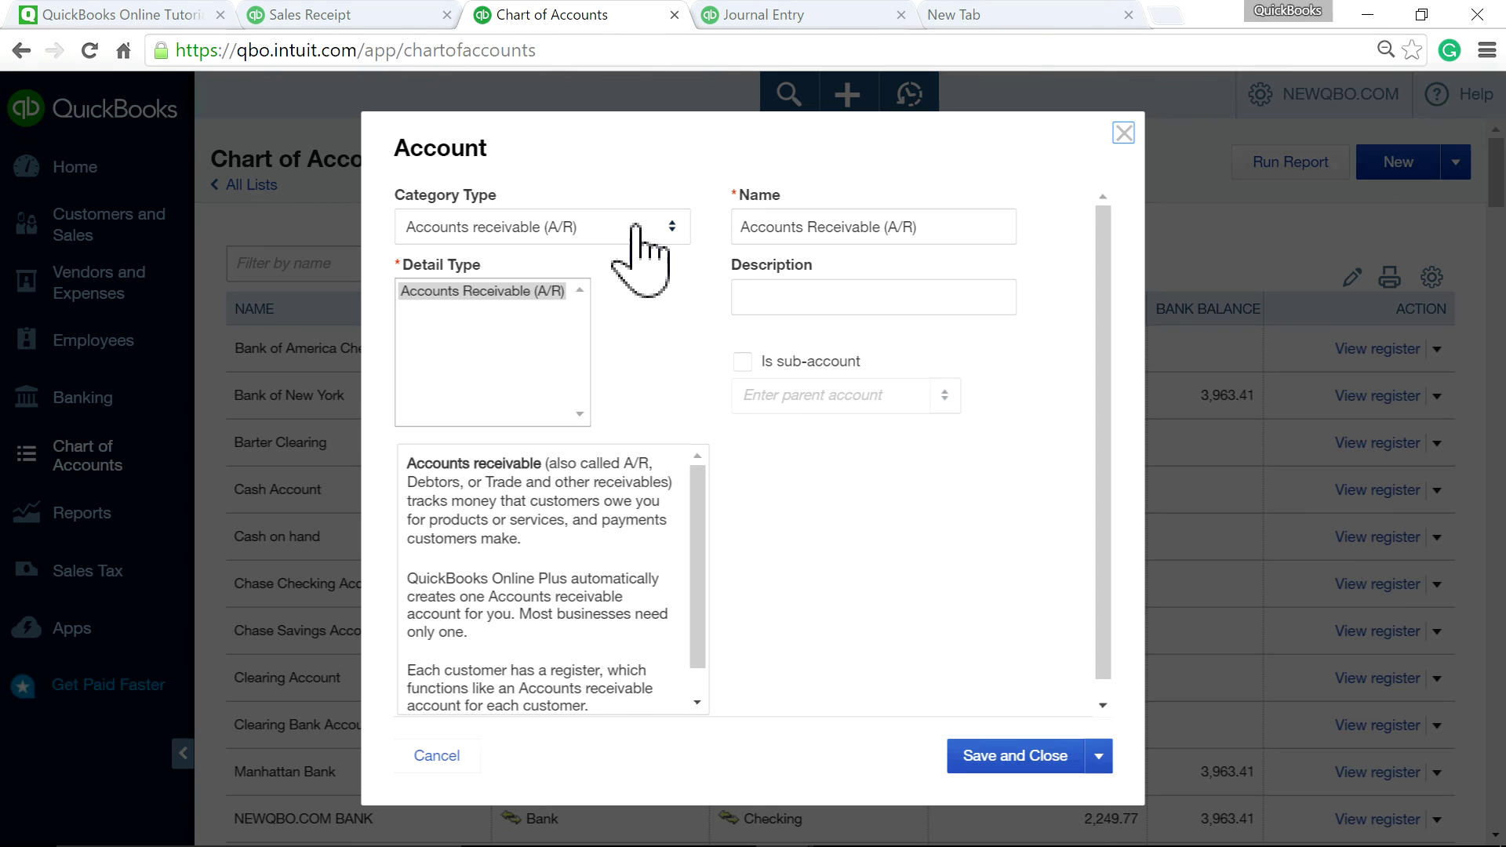
click(663, 229)
scroll(561, 443, down, 2)
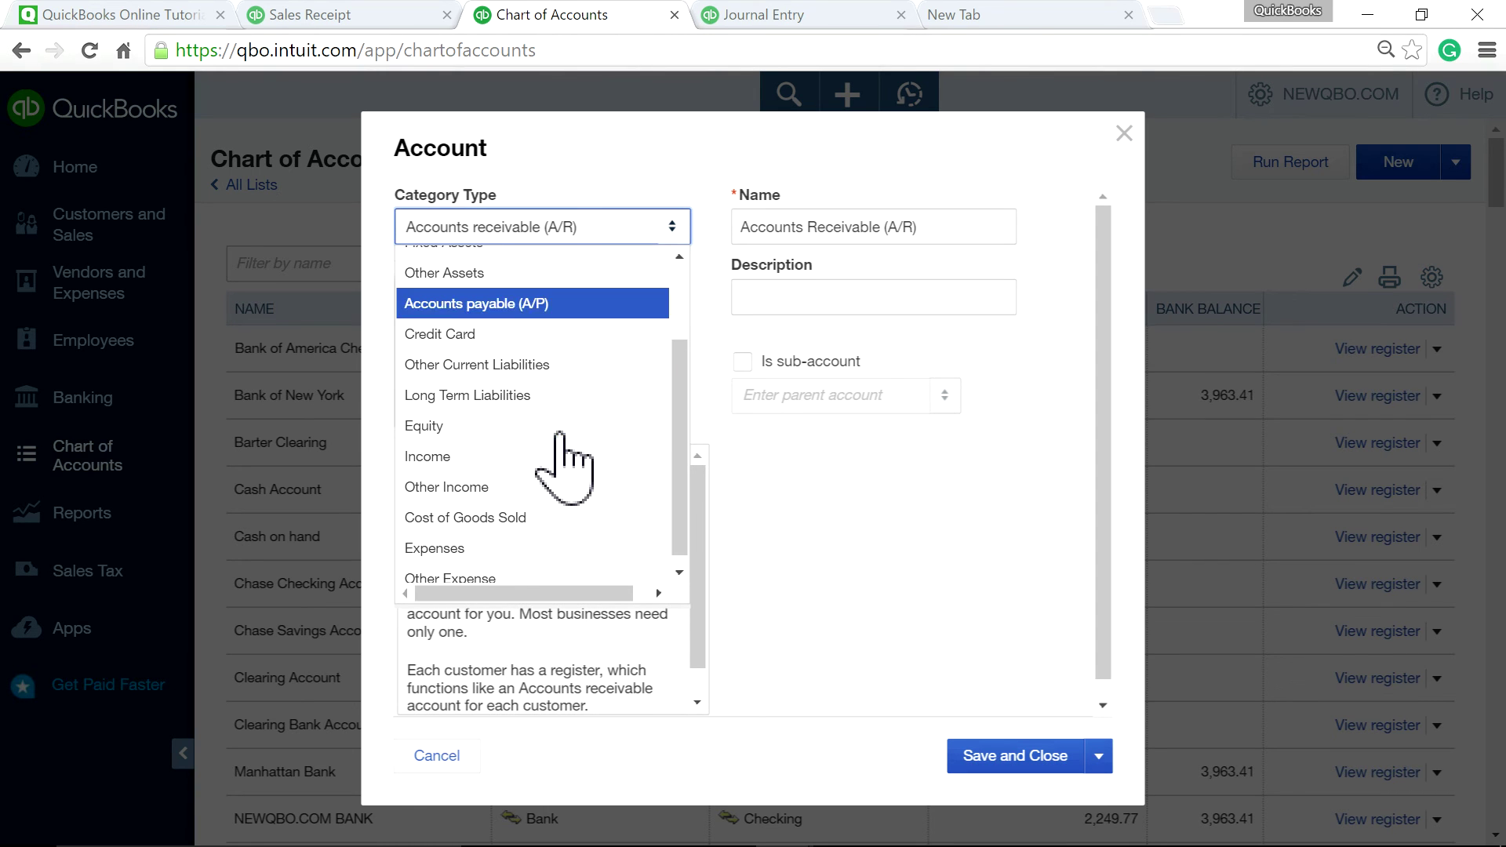
click(491, 547)
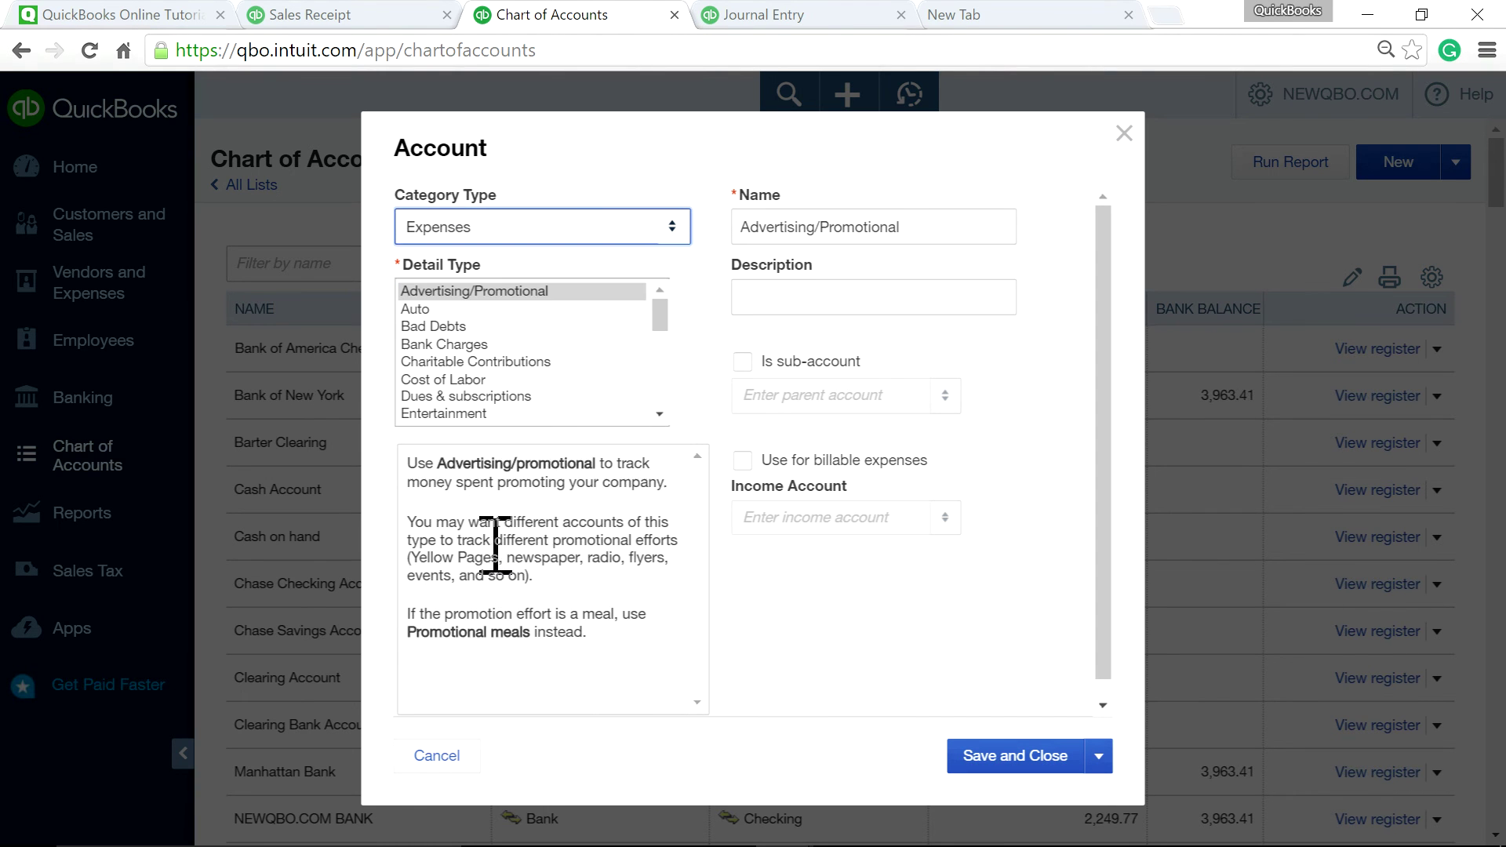
click(457, 362)
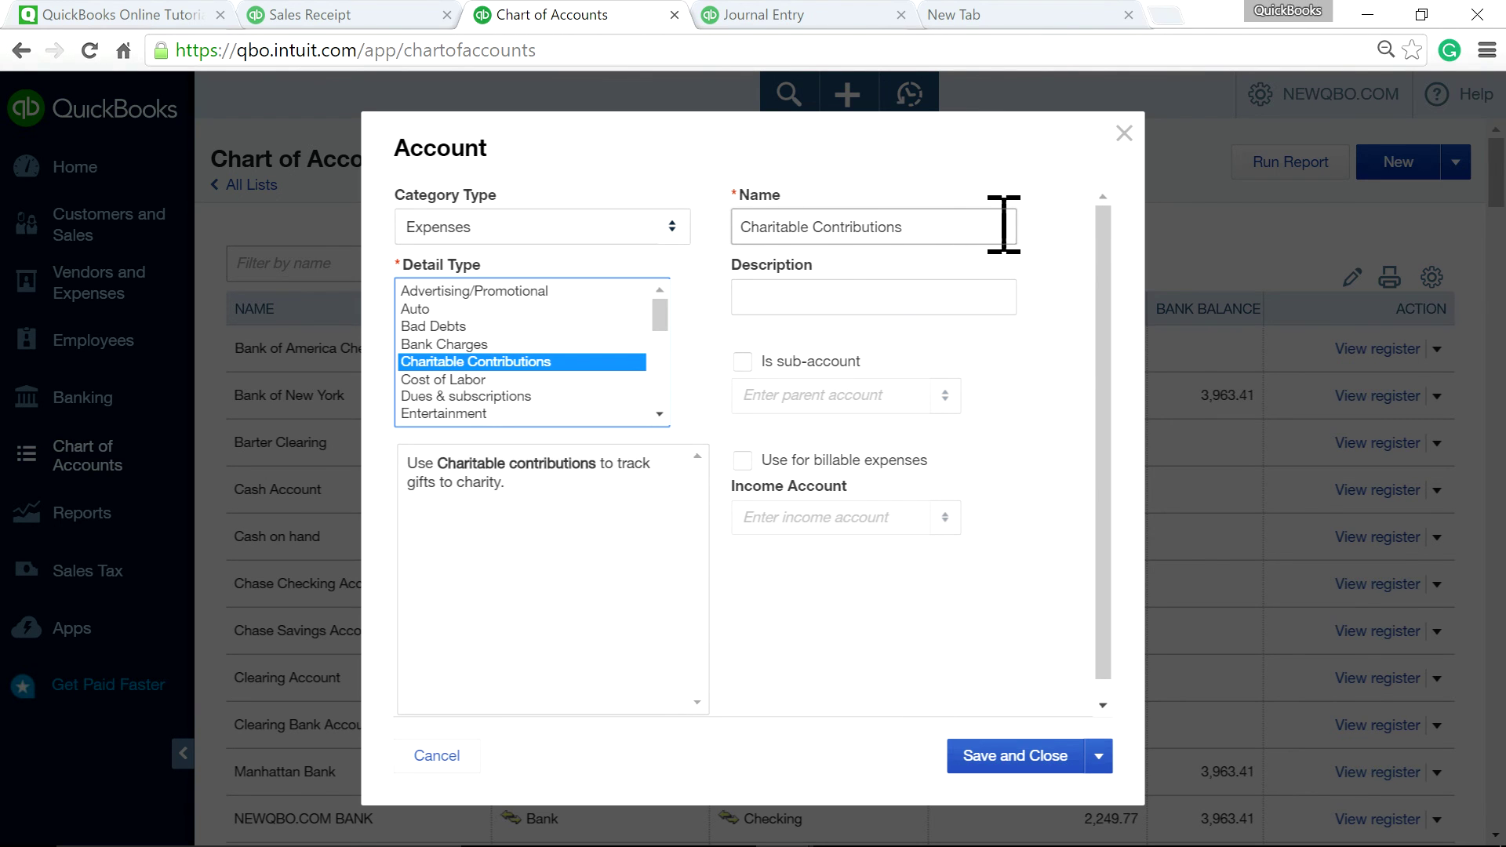
- Filter the account list by 'cont' to find the existing Charitable Contributions expense account
click(1123, 133)
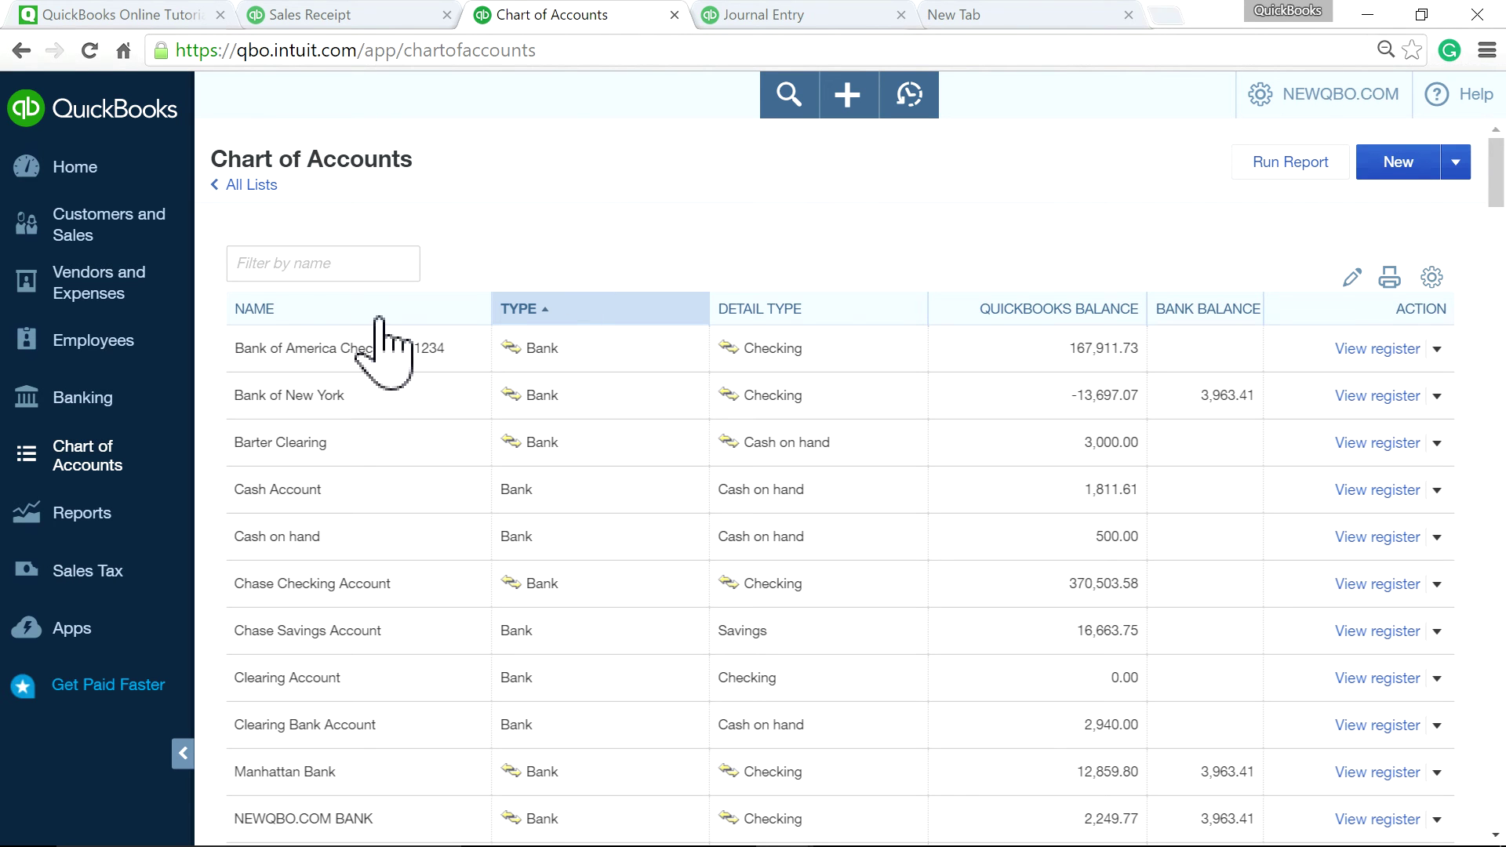
click(326, 267)
text(cont)
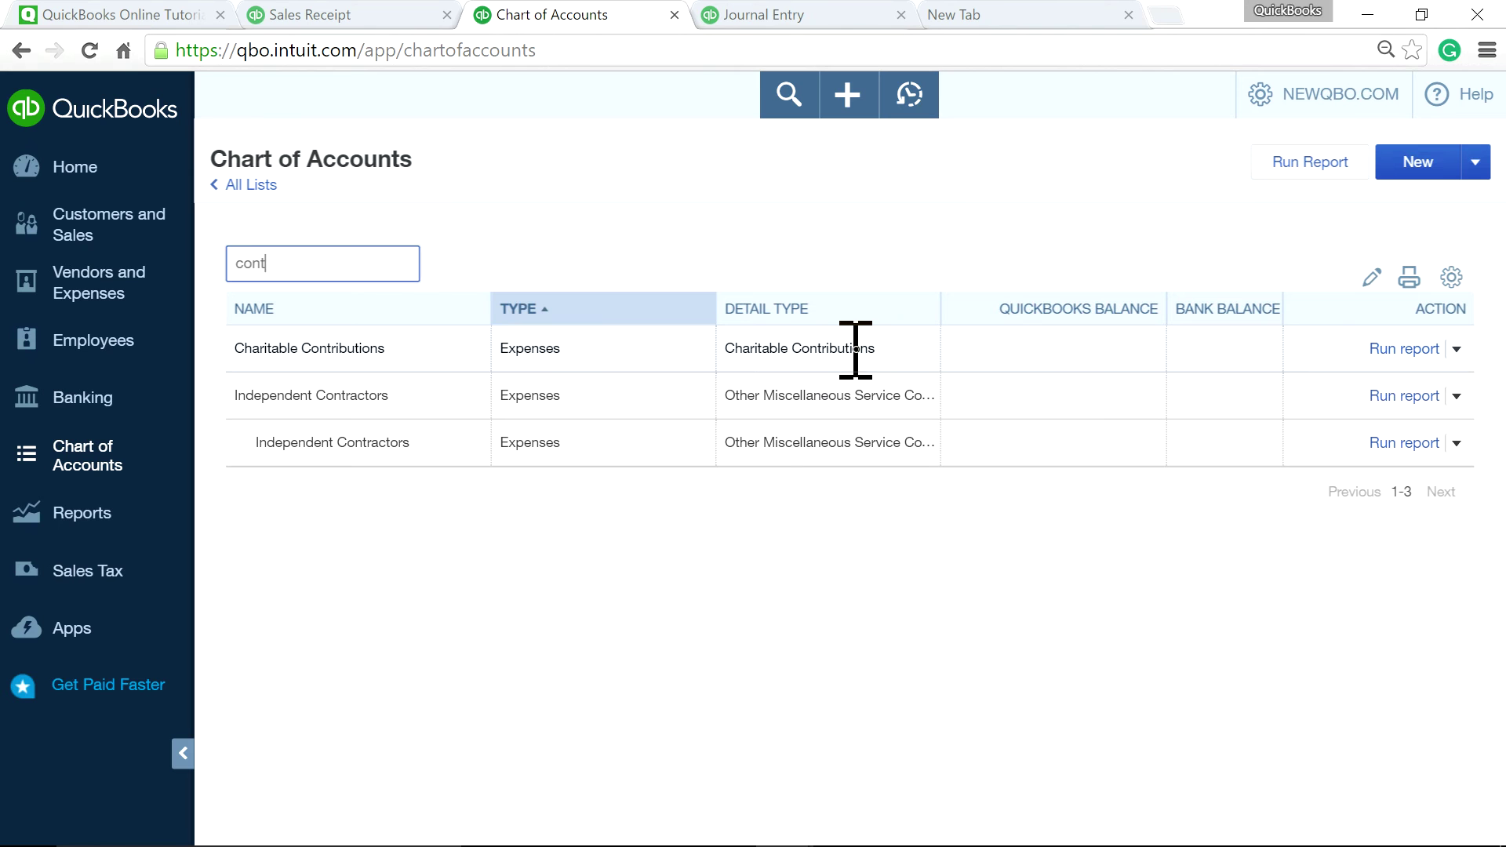
- Check the sales receipt's $100 Cost of Goods Sold journal, then return to Journal Entry #qbo31
click(791, 14)
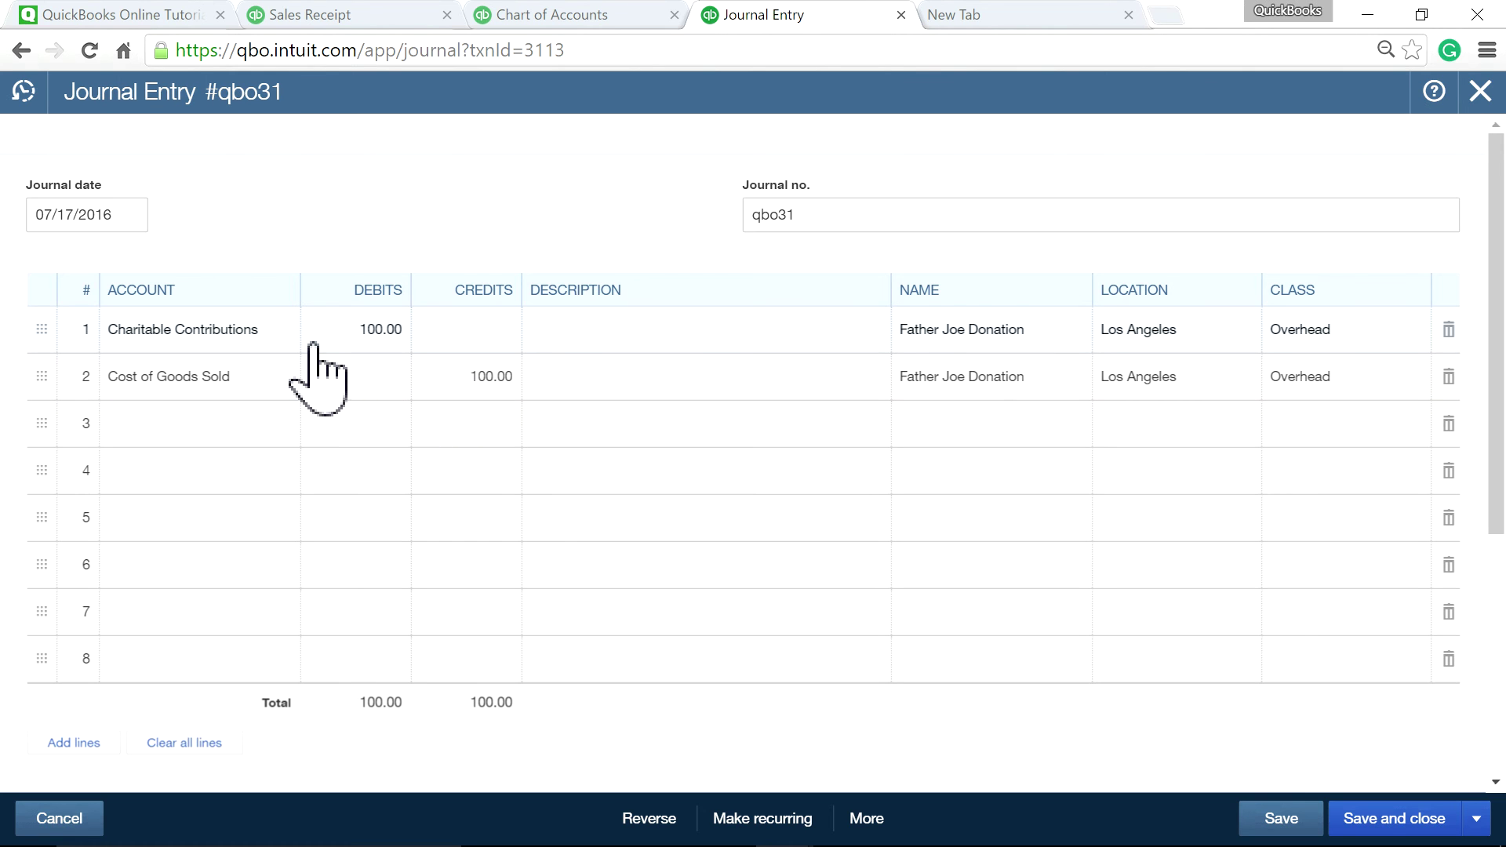
click(337, 16)
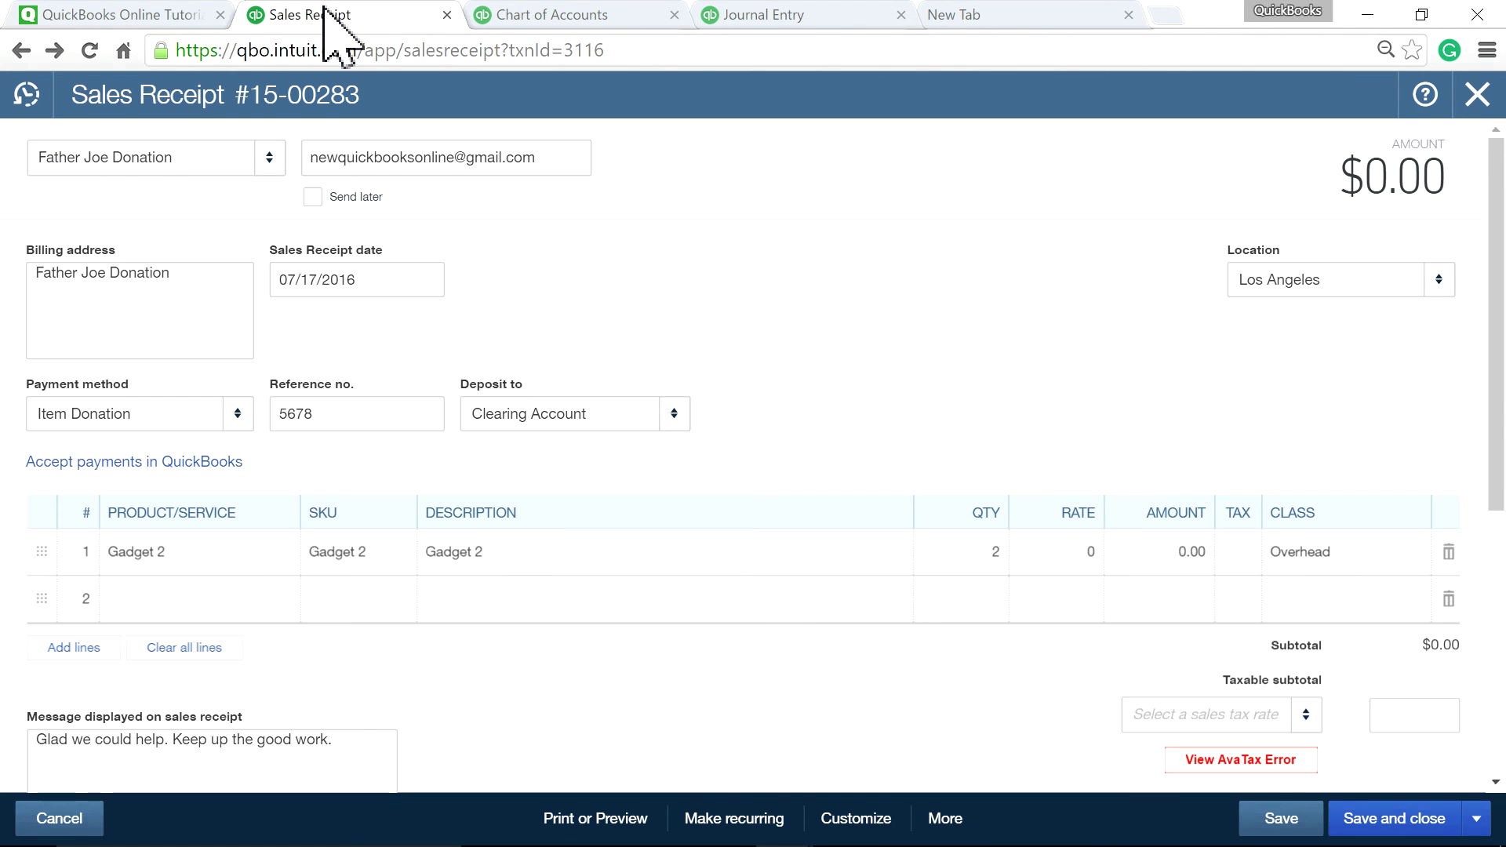
click(945, 819)
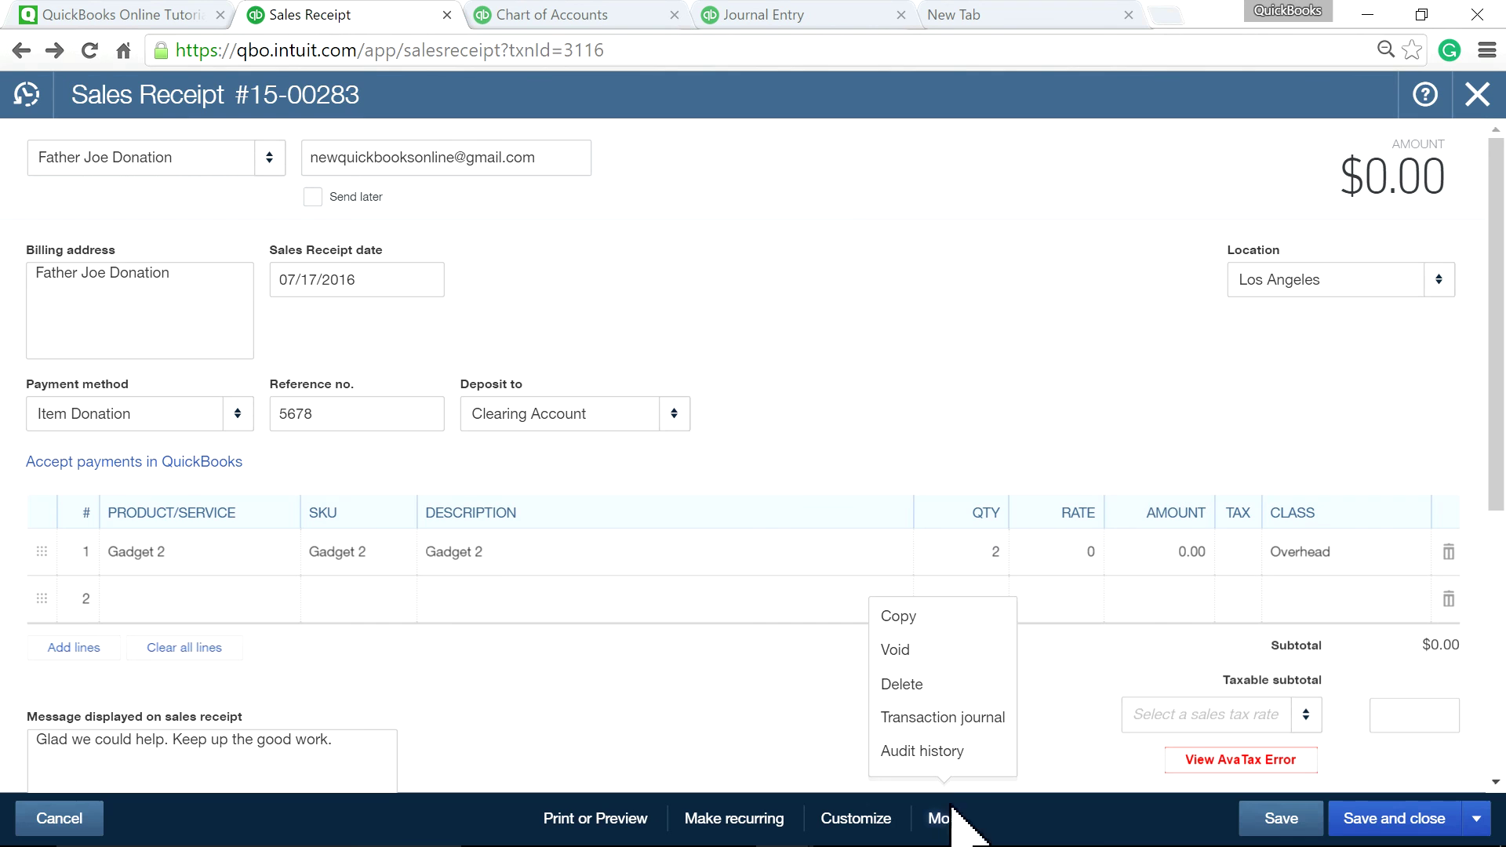
click(938, 713)
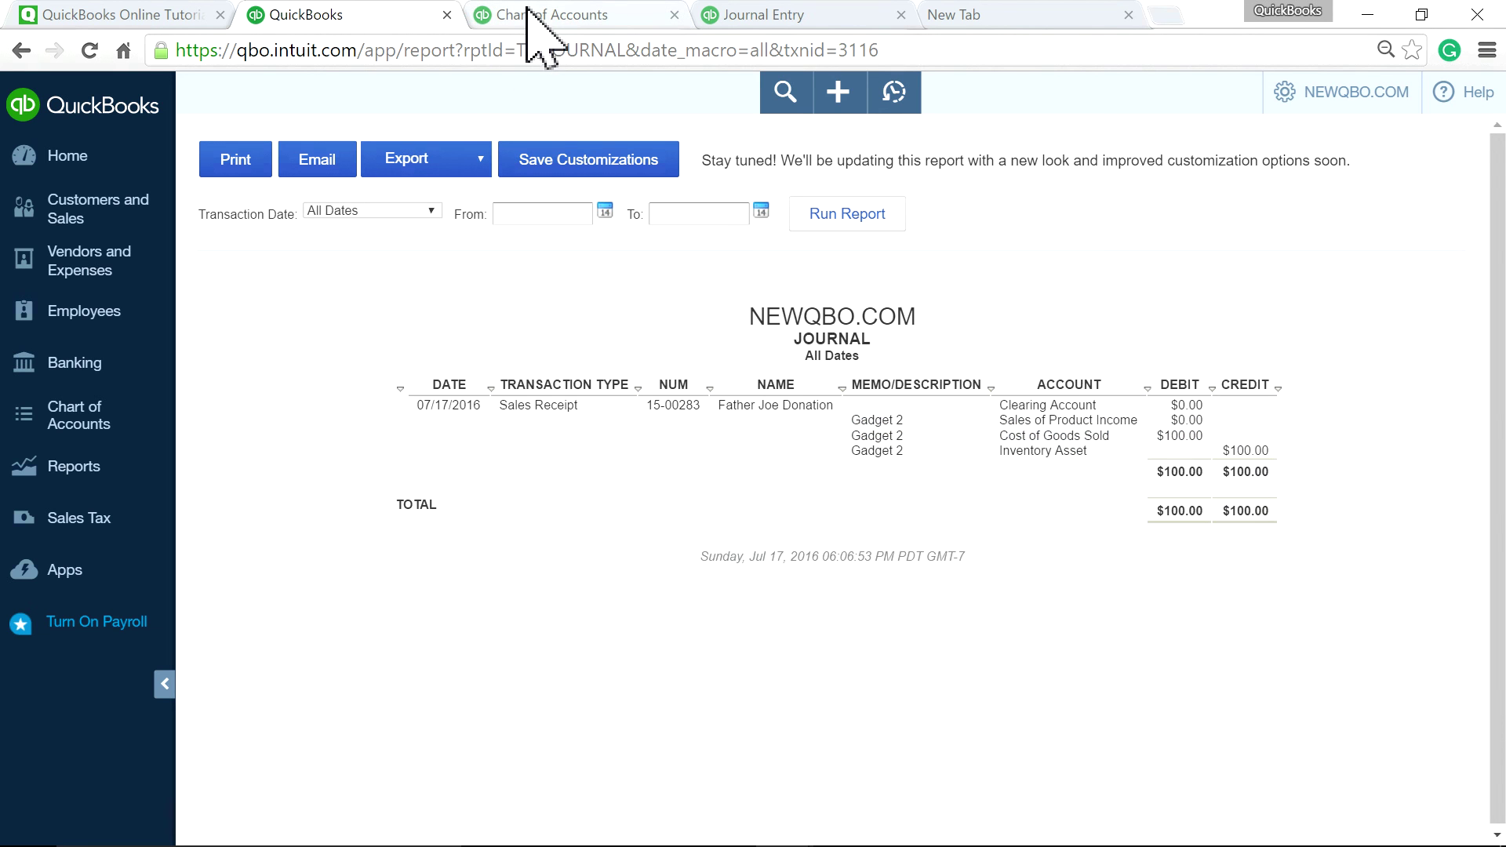
click(756, 15)
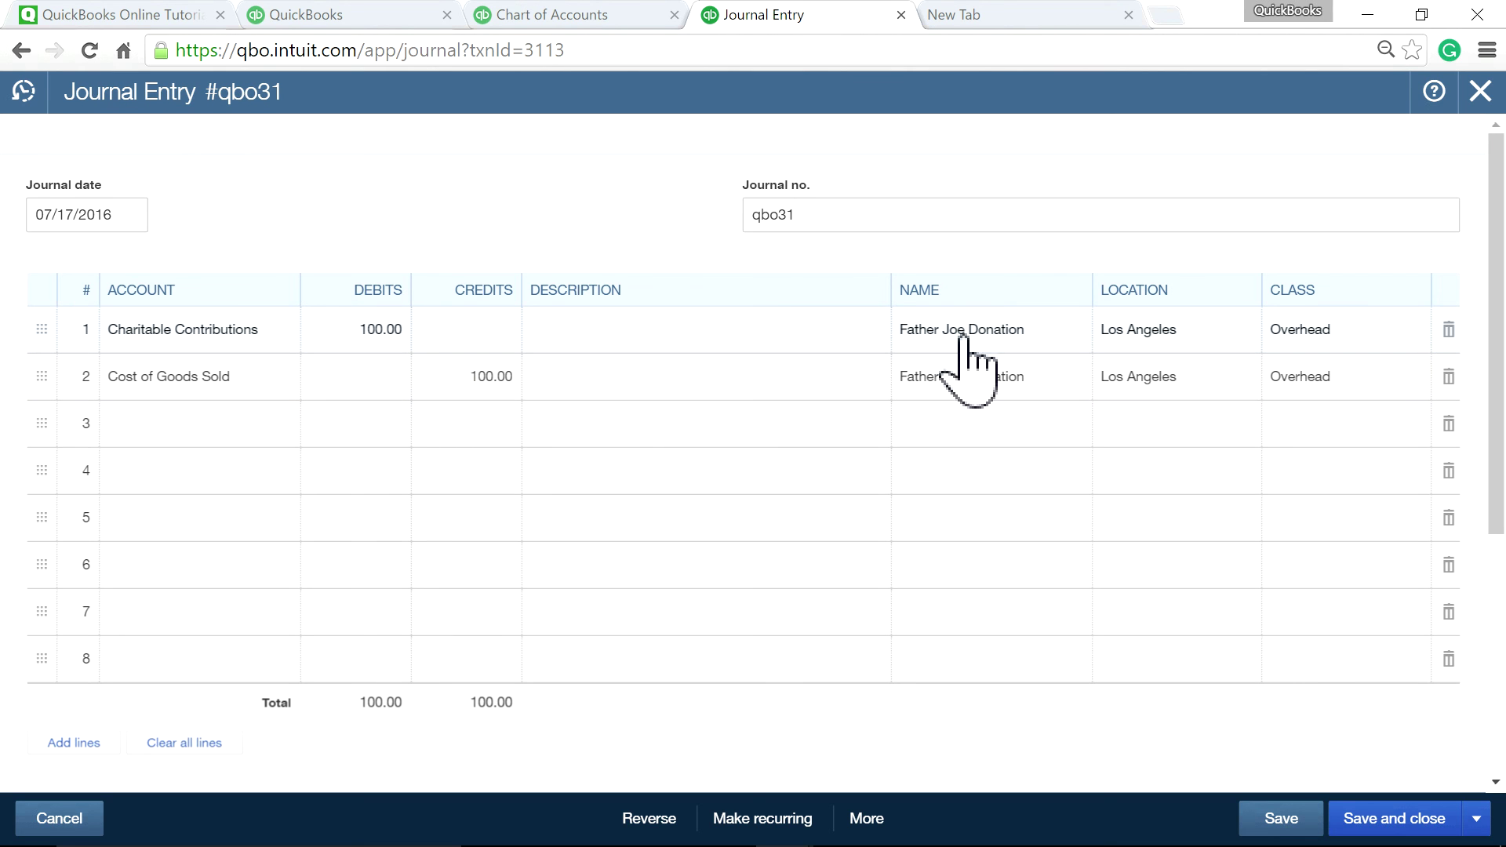
click(1080, 342)
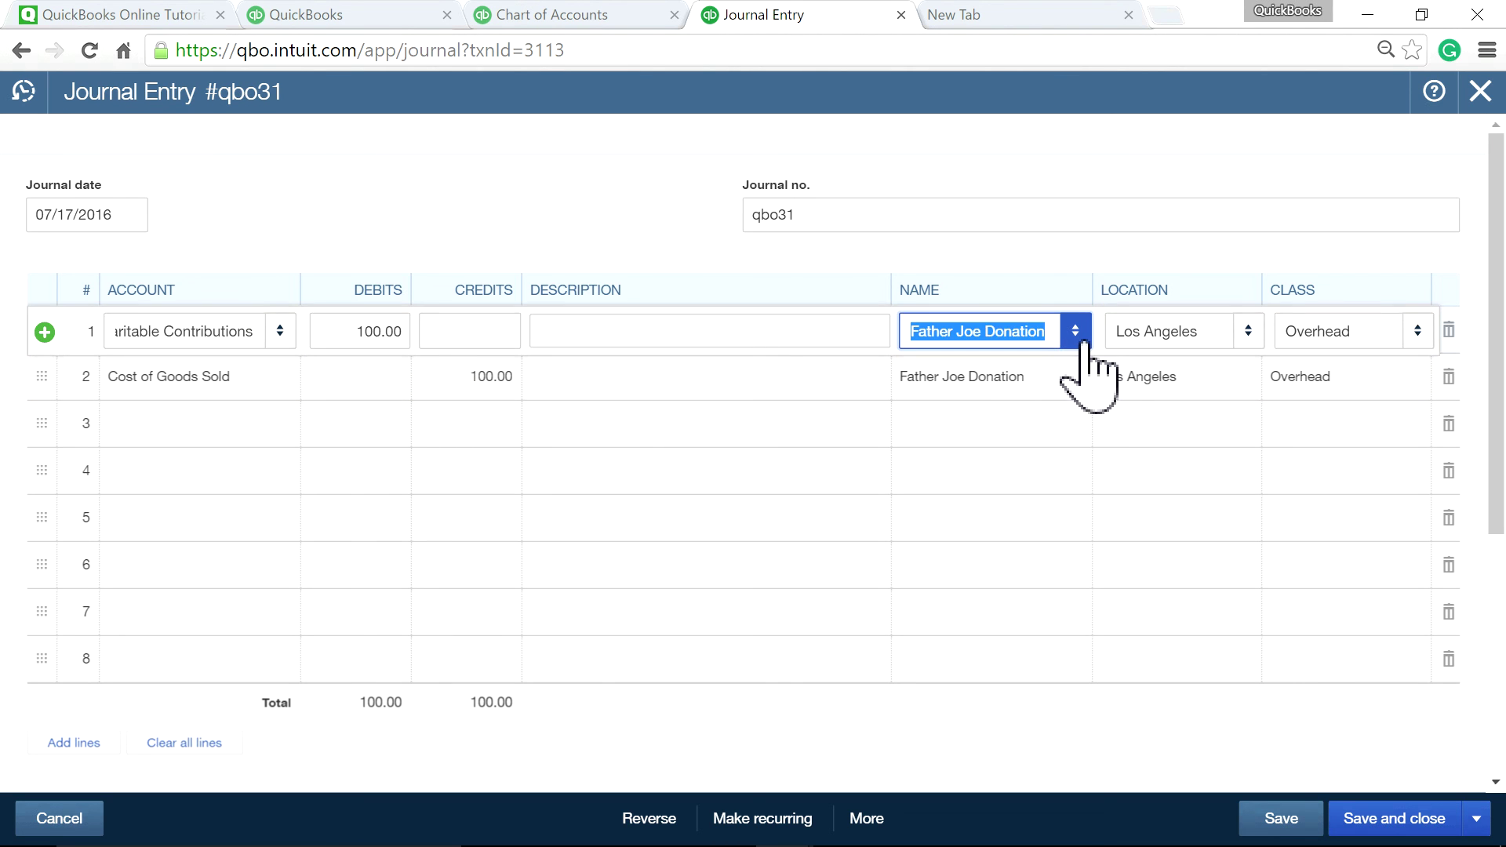
click(1078, 342)
click(1080, 343)
click(1020, 244)
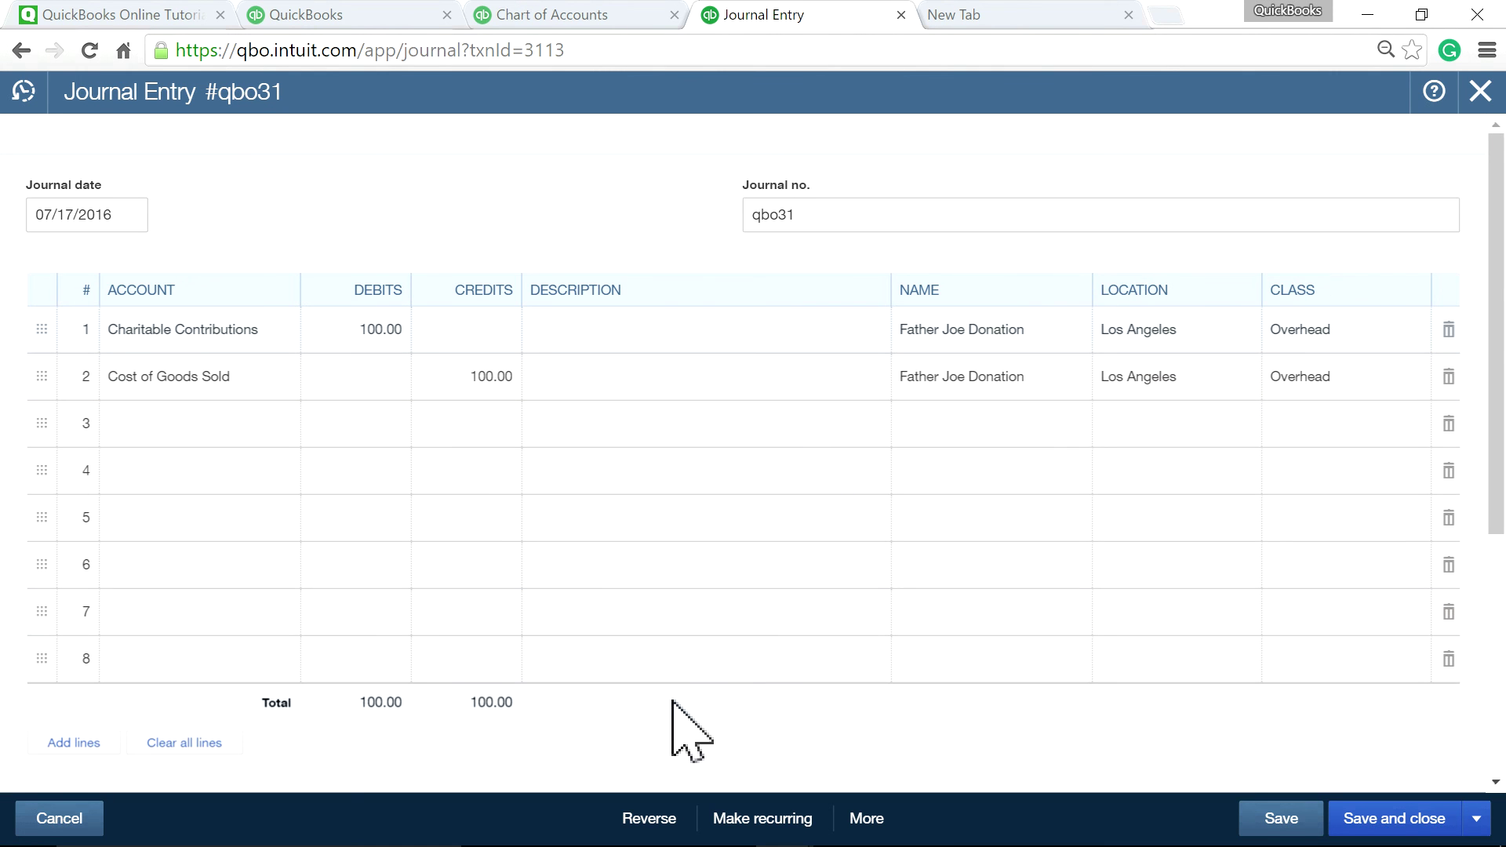
scroll(745, 663, down, 5)
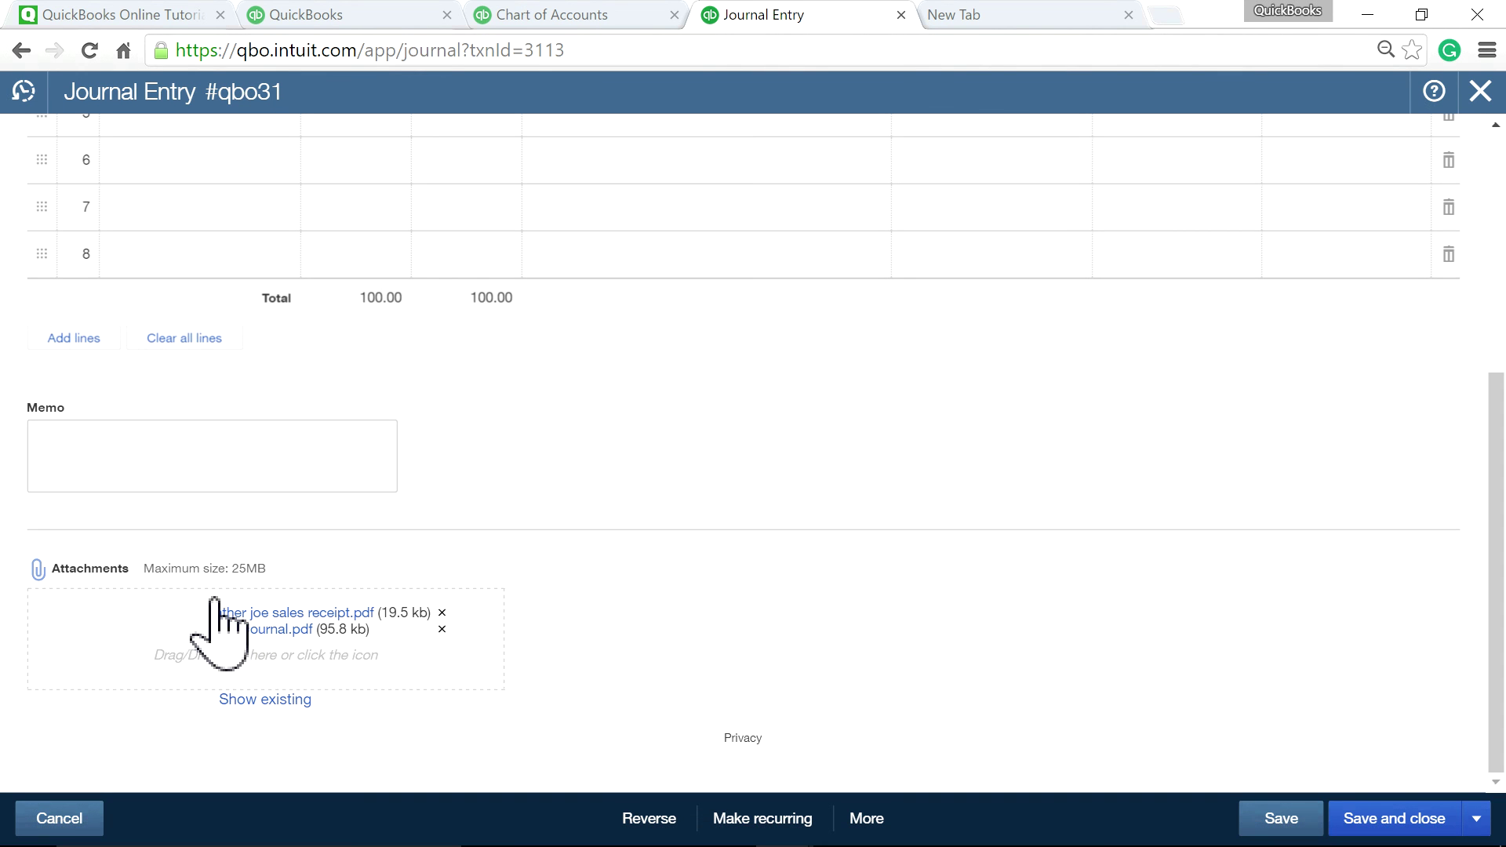
- Attach Print Journal.pdf to entry qbo31, drop the duplicate, and save so blank entry qbo32 opens
click(72, 577)
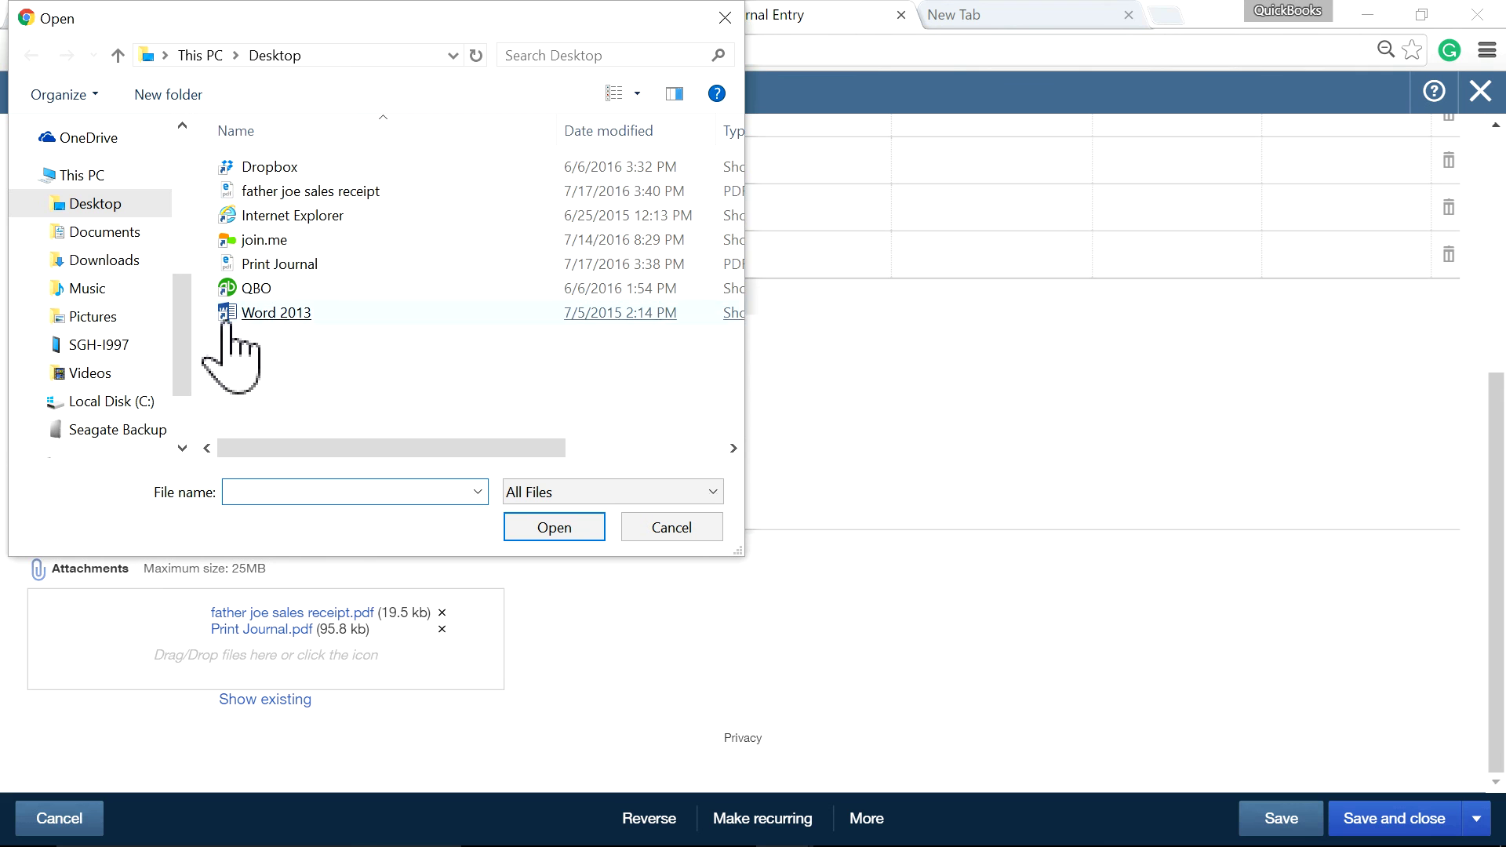
double_click(278, 264)
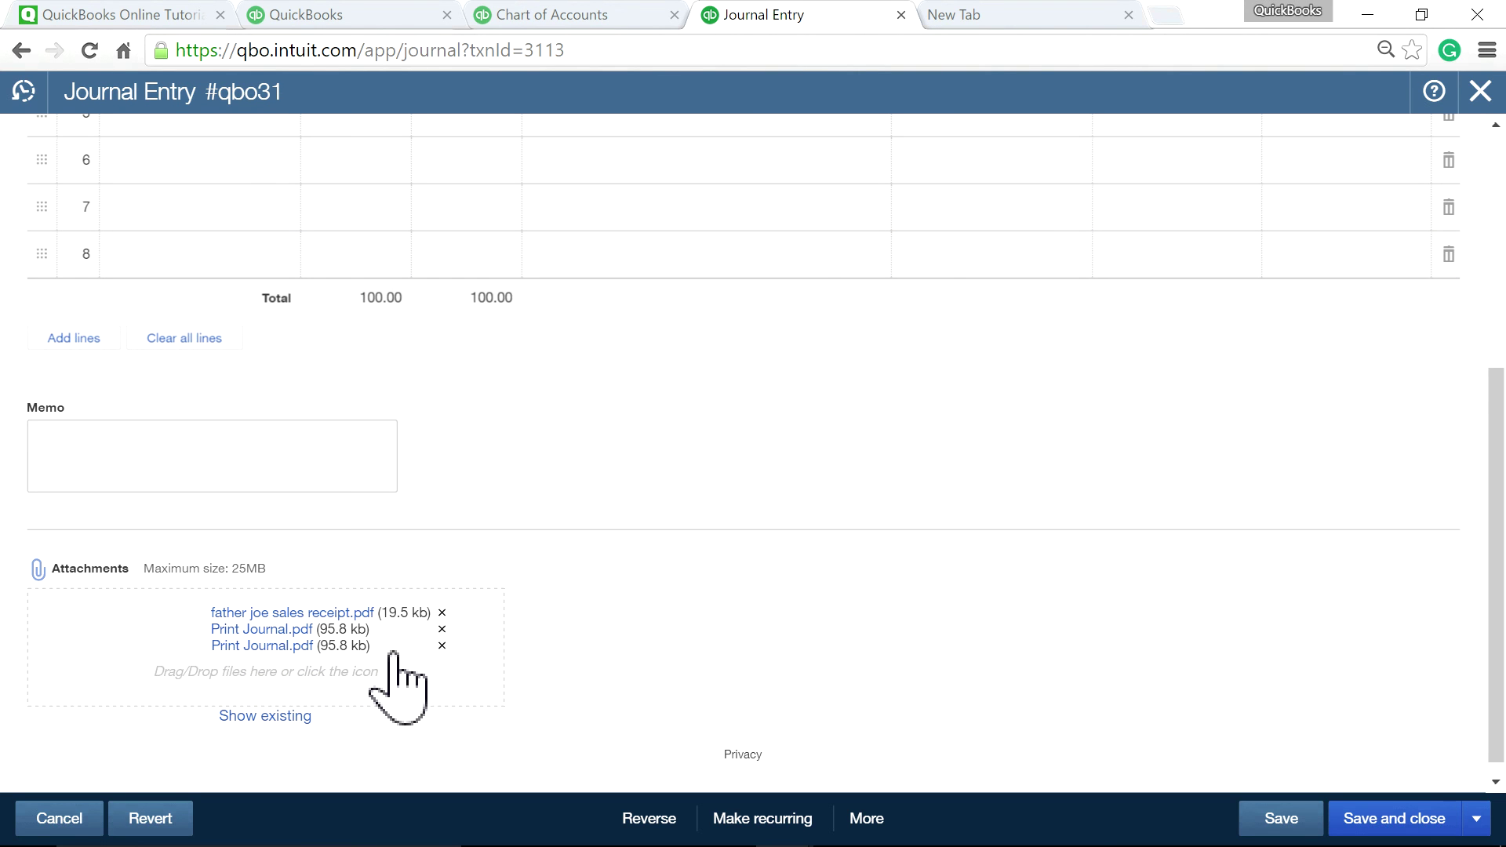
click(442, 646)
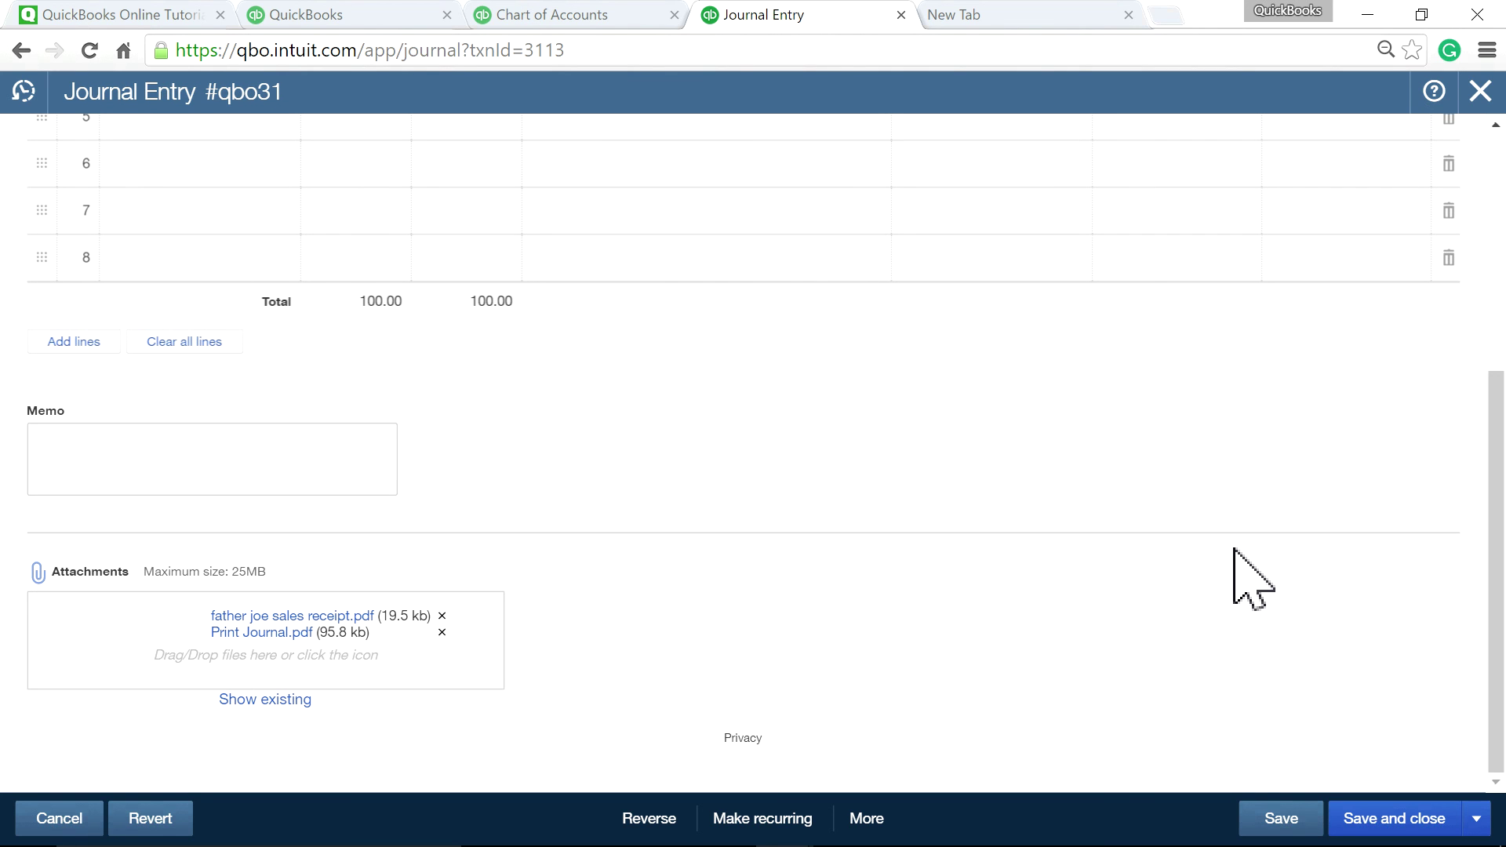
click(1281, 820)
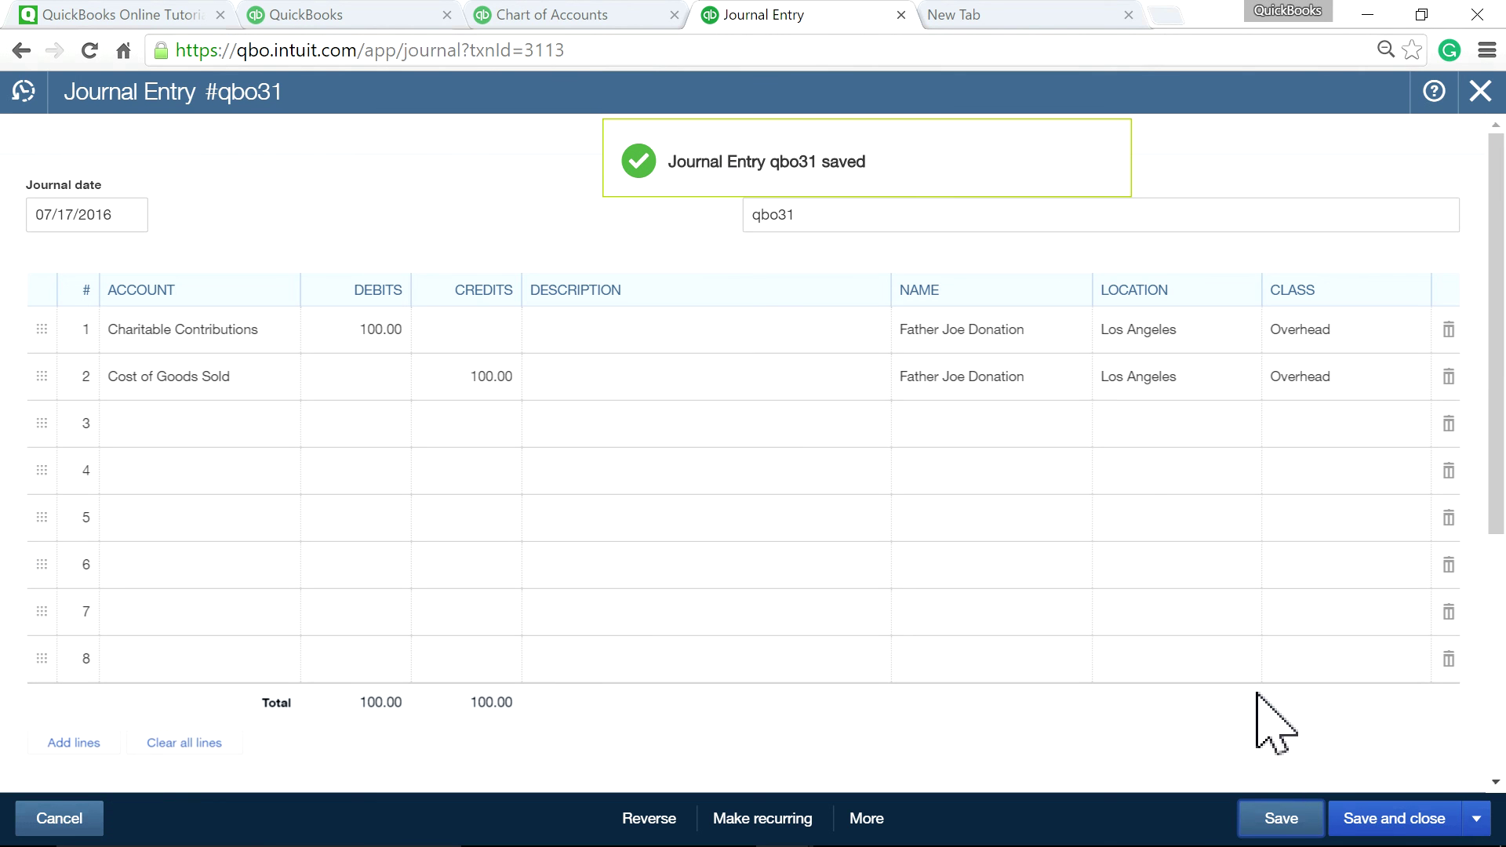
click(1383, 820)
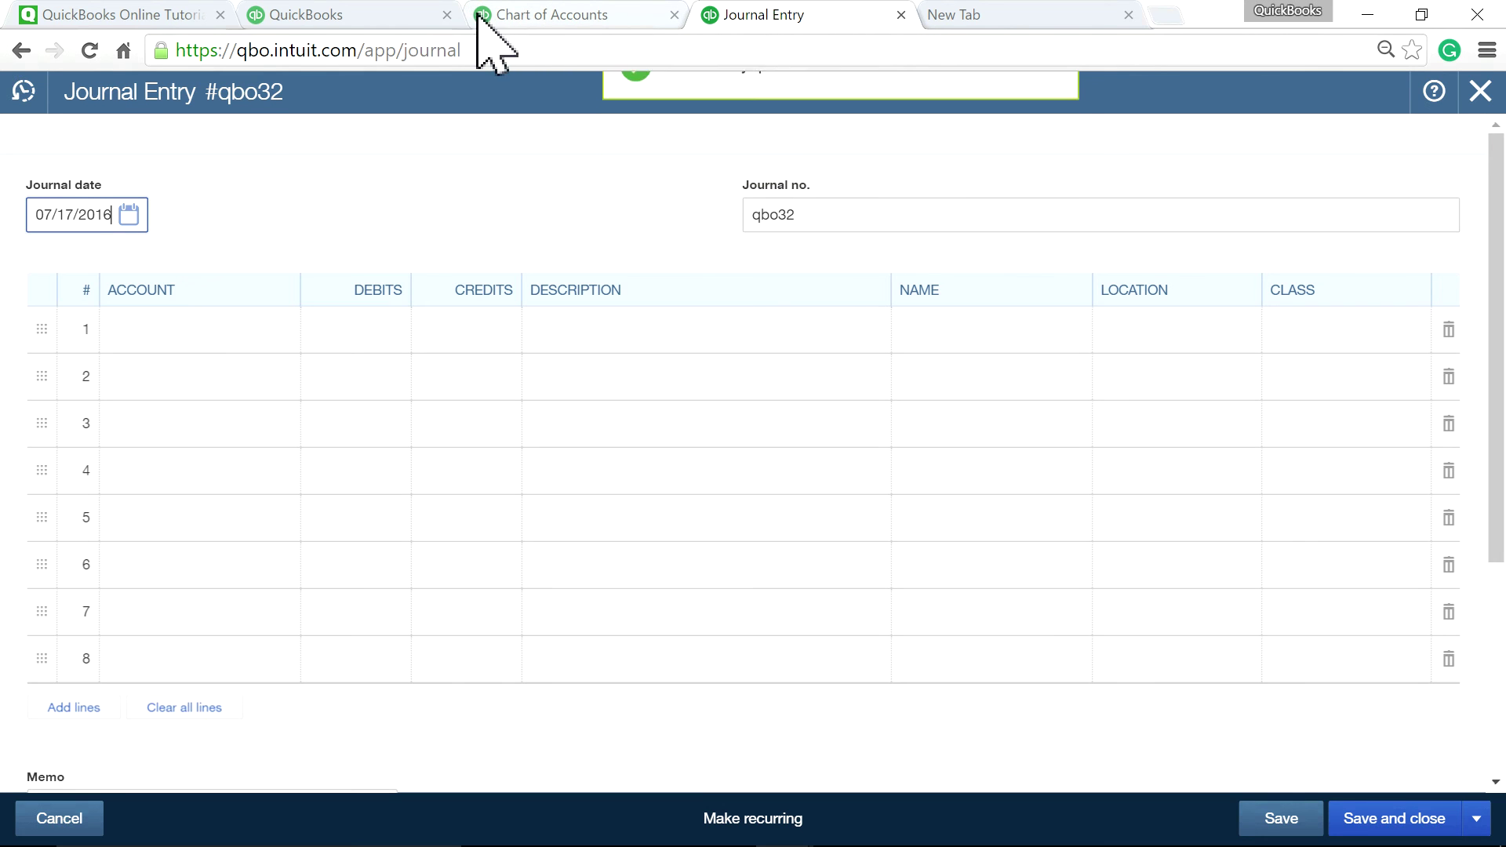
- Run the Profit and Loss for Today on accrual basis, showing Charitable Contributions at 100.00
click(541, 15)
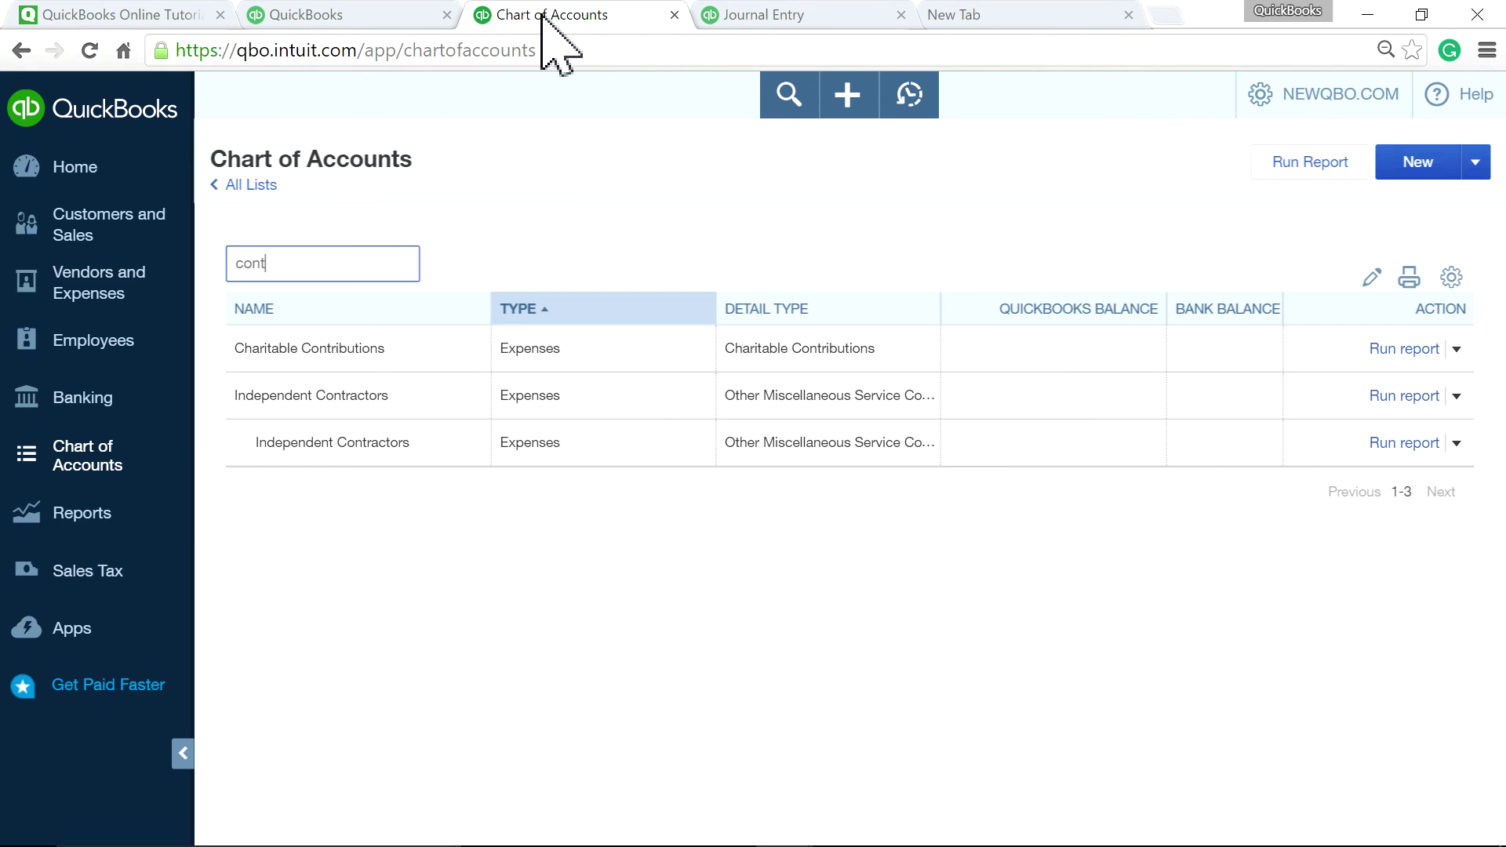
click(91, 519)
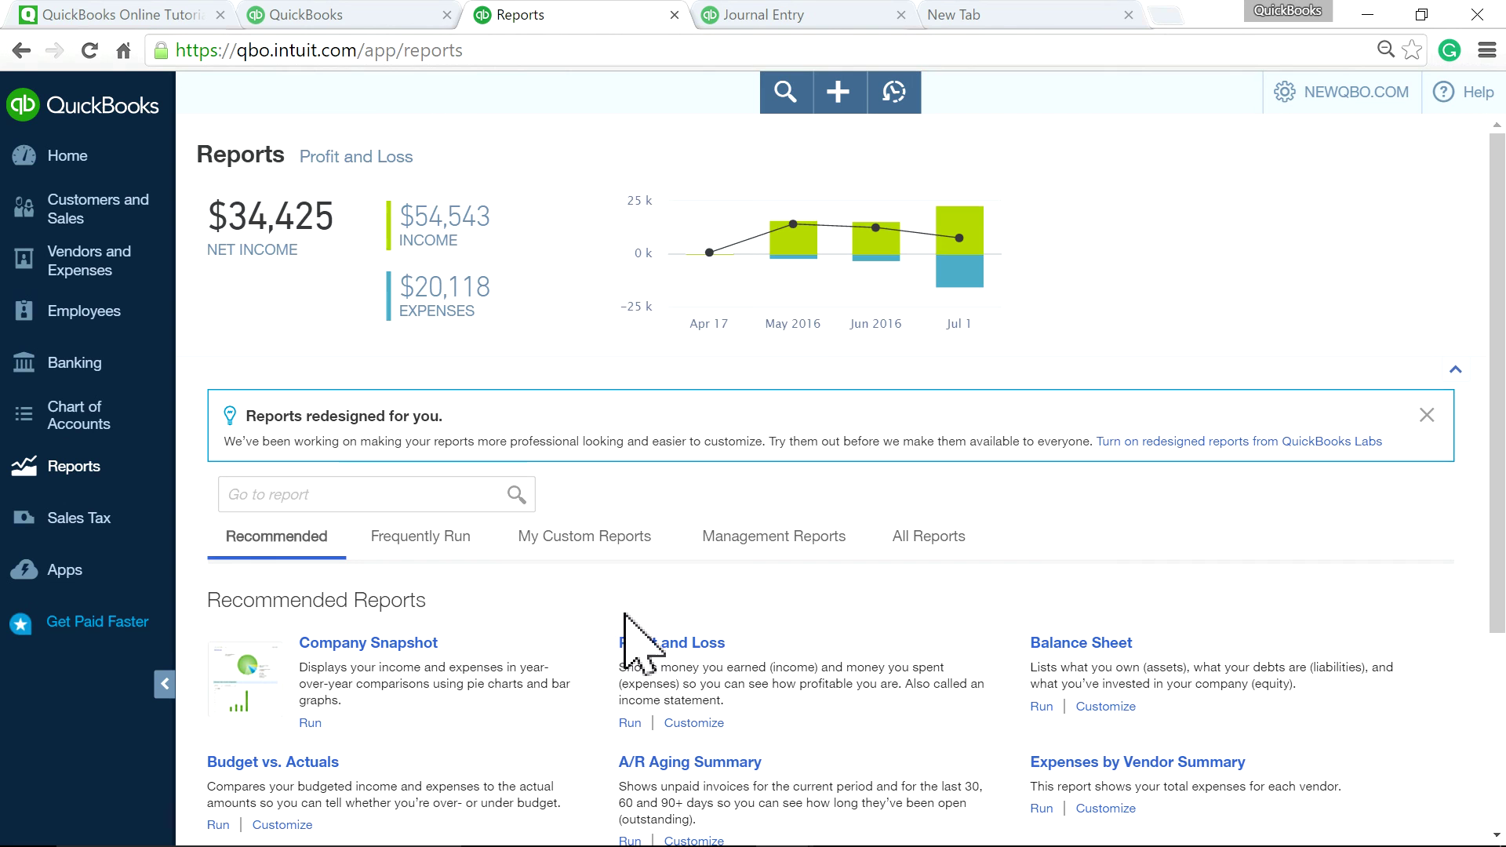
click(649, 645)
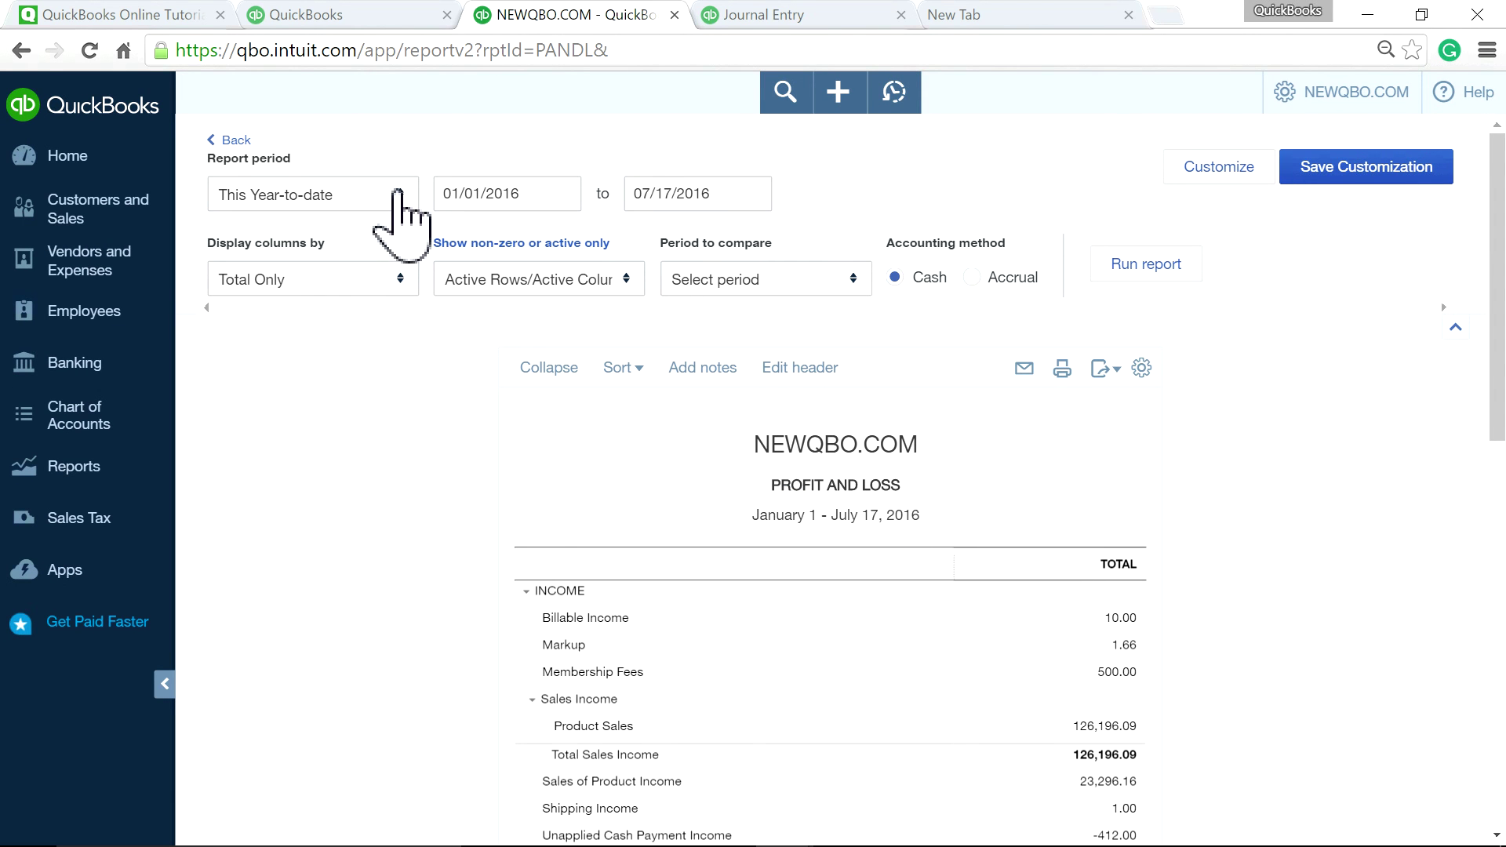
click(397, 205)
click(344, 295)
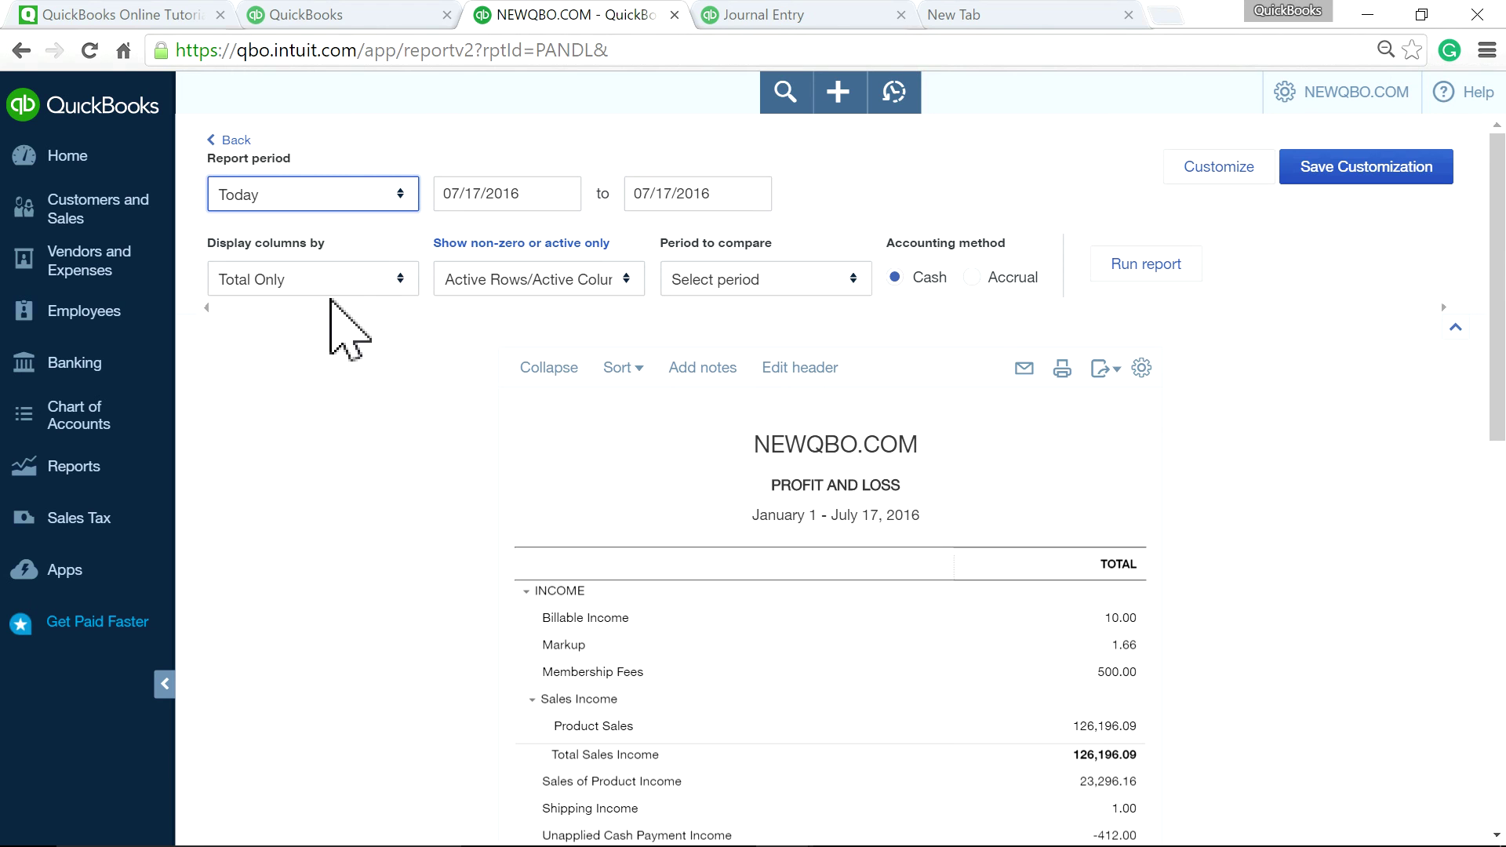
click(973, 279)
click(1130, 266)
key(ctrl+plus)
scroll(1302, 526, down, 1)
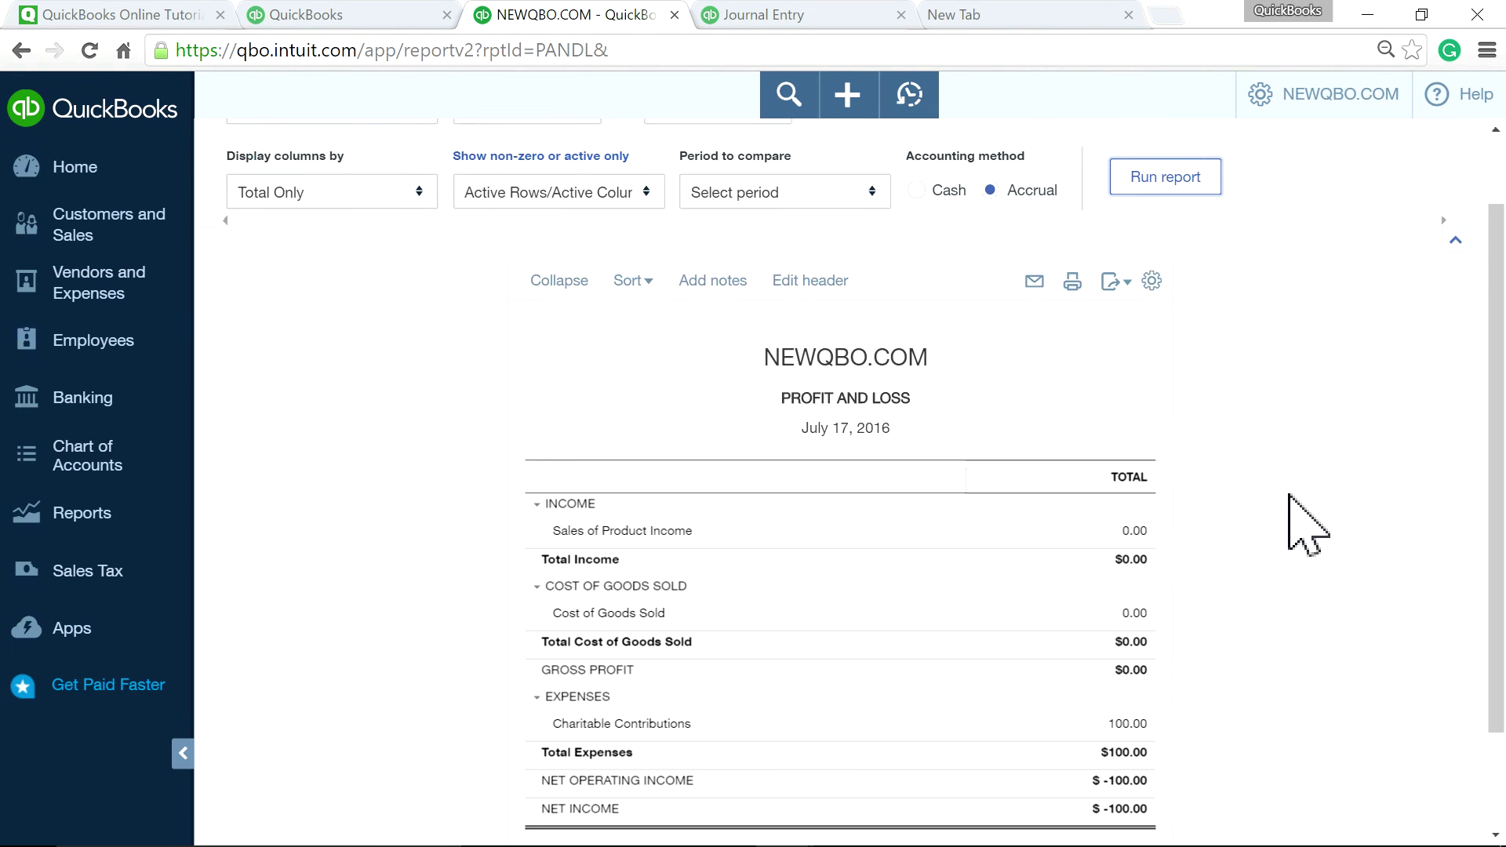
scroll(1289, 494, down, 2)
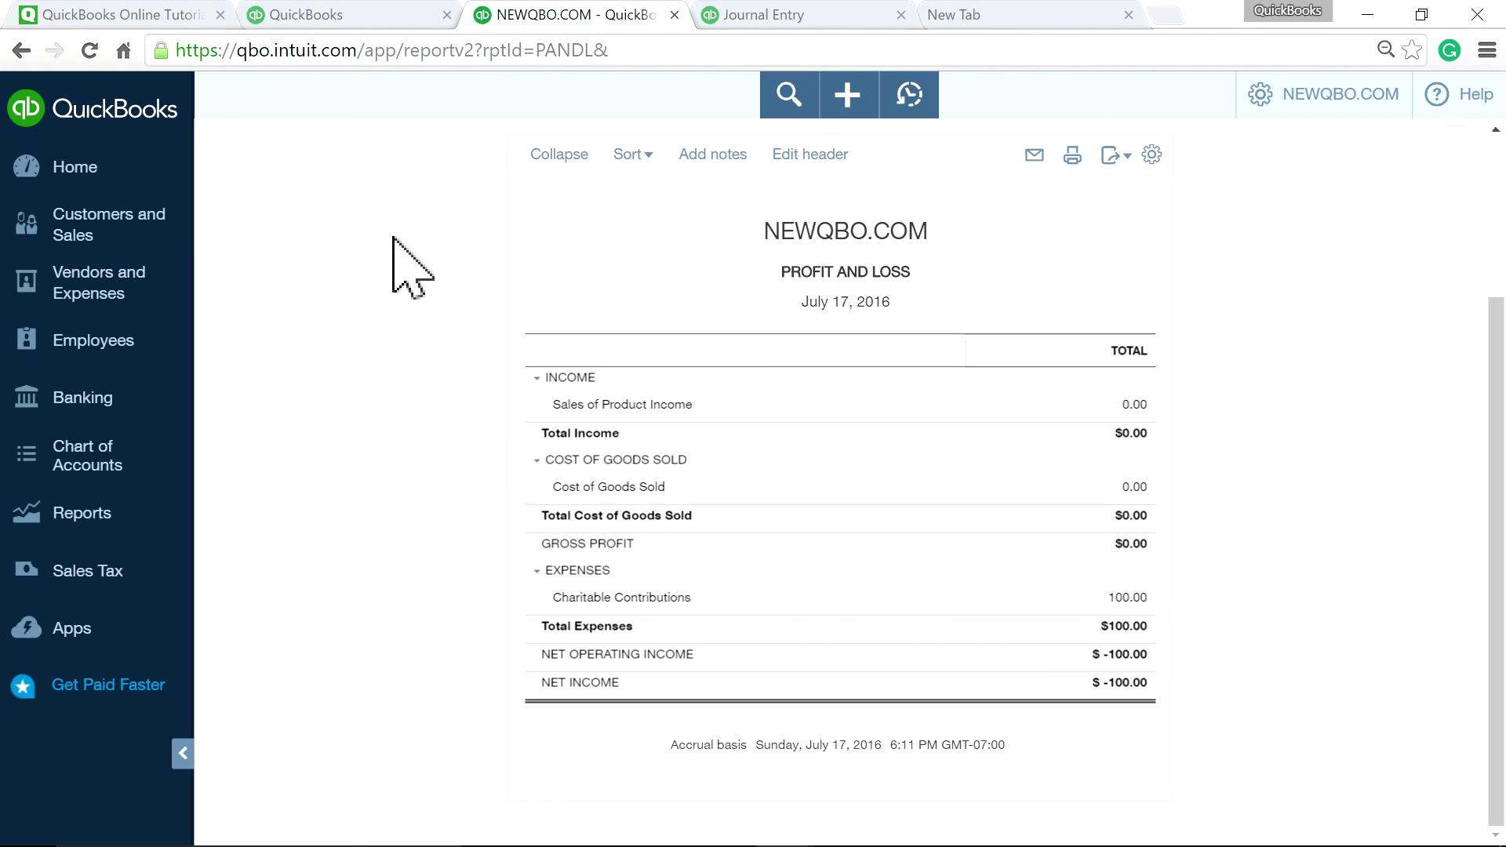
- Switch to the 'QuickBooks Online Tutorial' browser tab showing the NewQBO.com blog home page
click(165, 16)
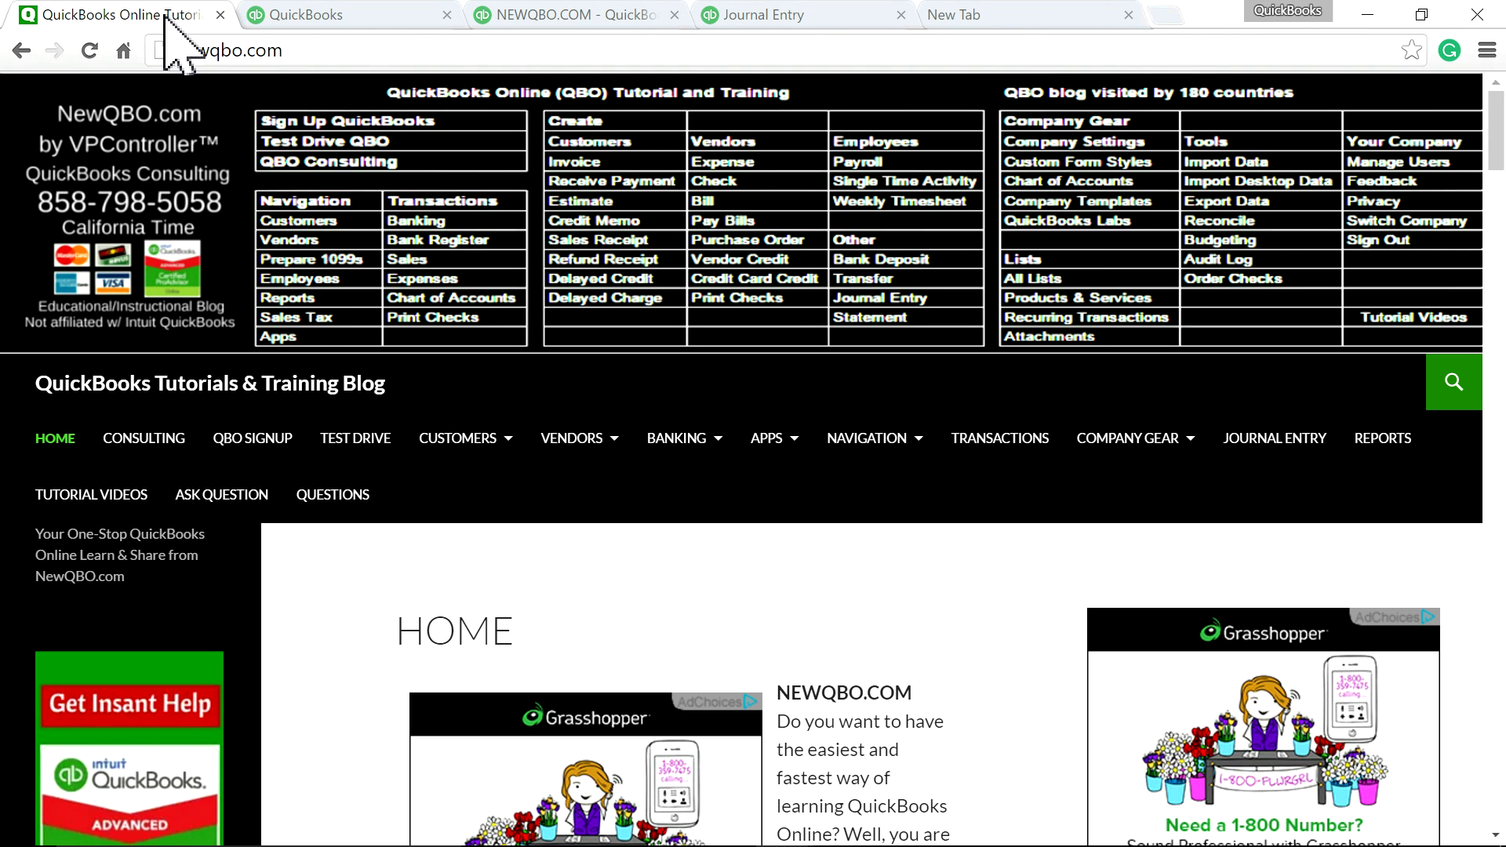